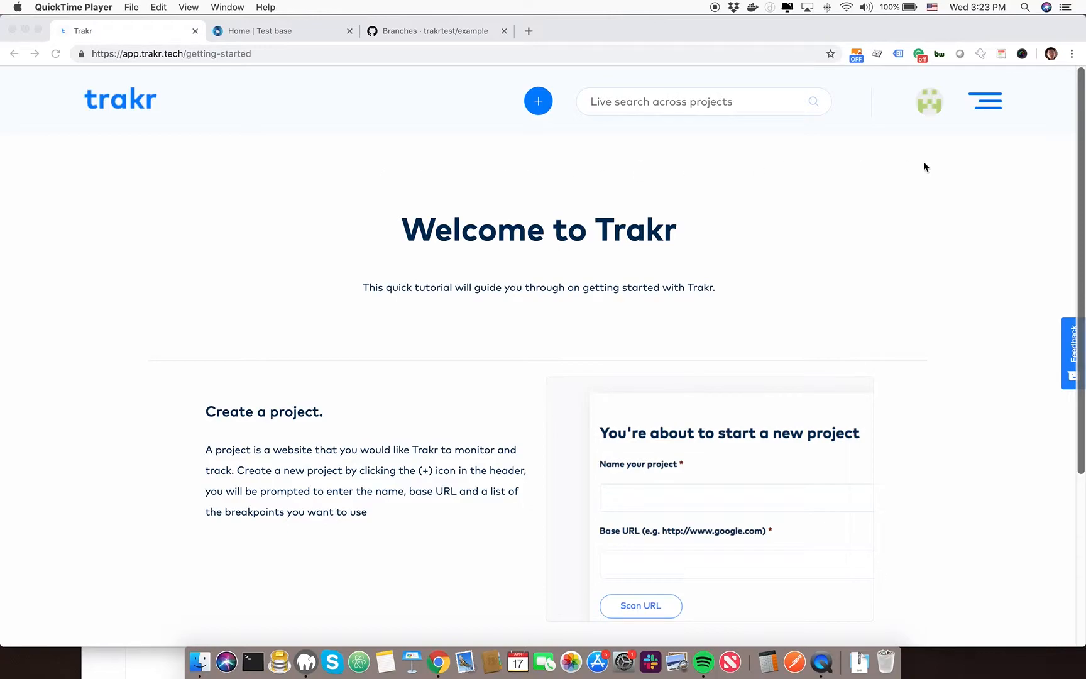
# Open the account's integration settings and review the GitHub integration's username, permission scope and sign-in options
pyautogui.click(926, 107)
pyautogui.click(927, 108)
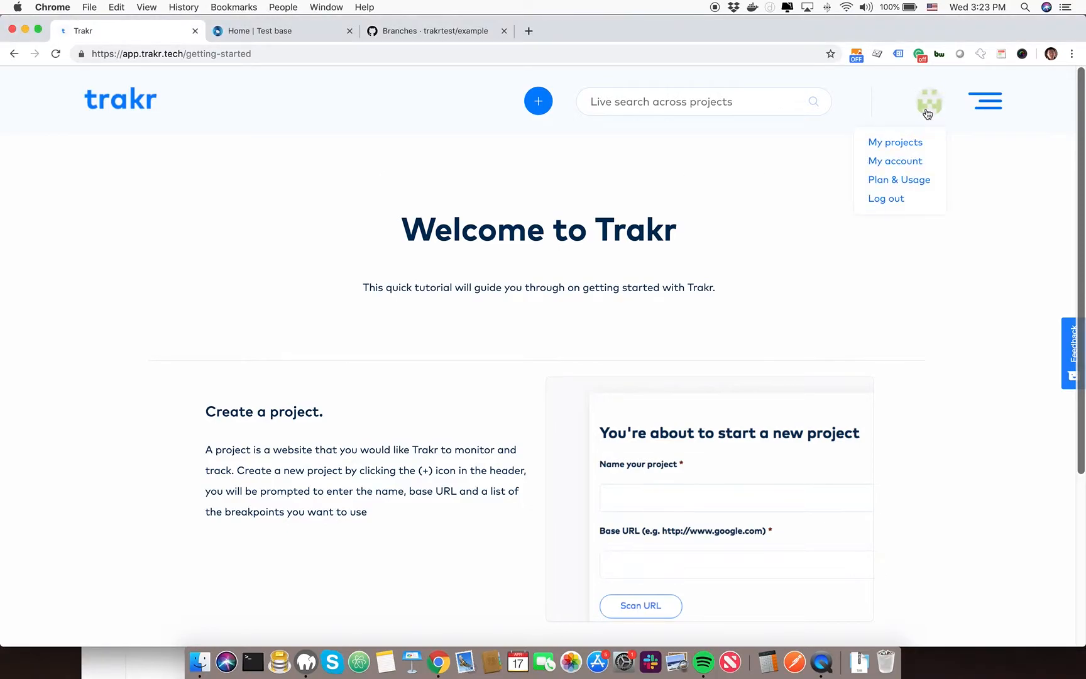
pyautogui.click(886, 163)
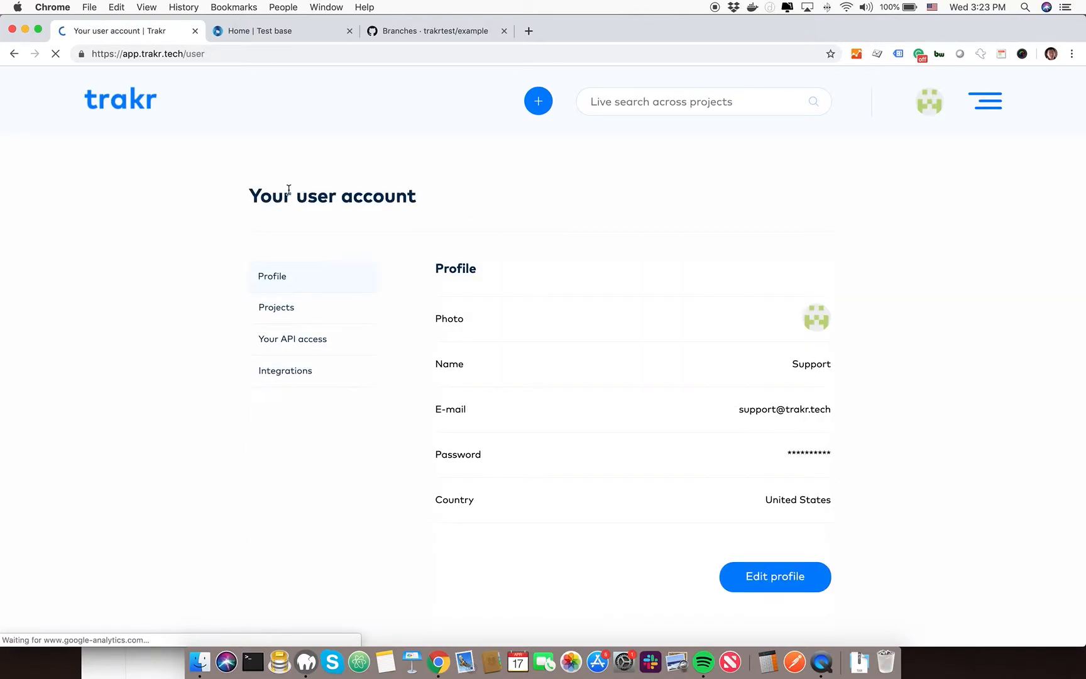
pyautogui.click(284, 371)
pyautogui.scroll(-3, 371, 294)
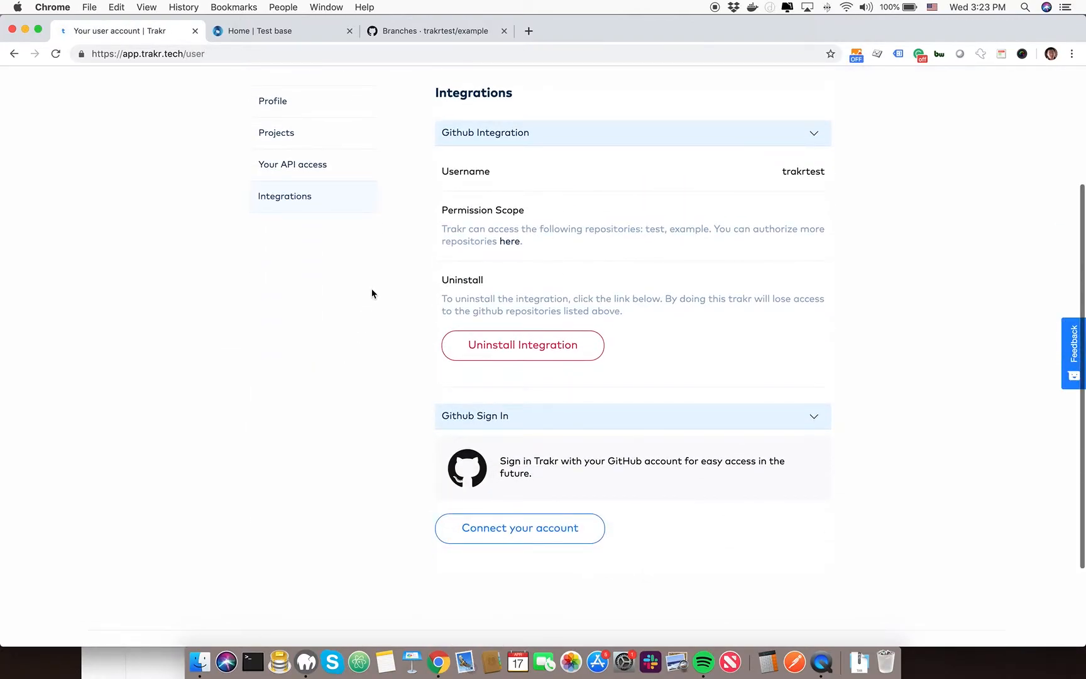
pyautogui.scroll(1, 376, 286)
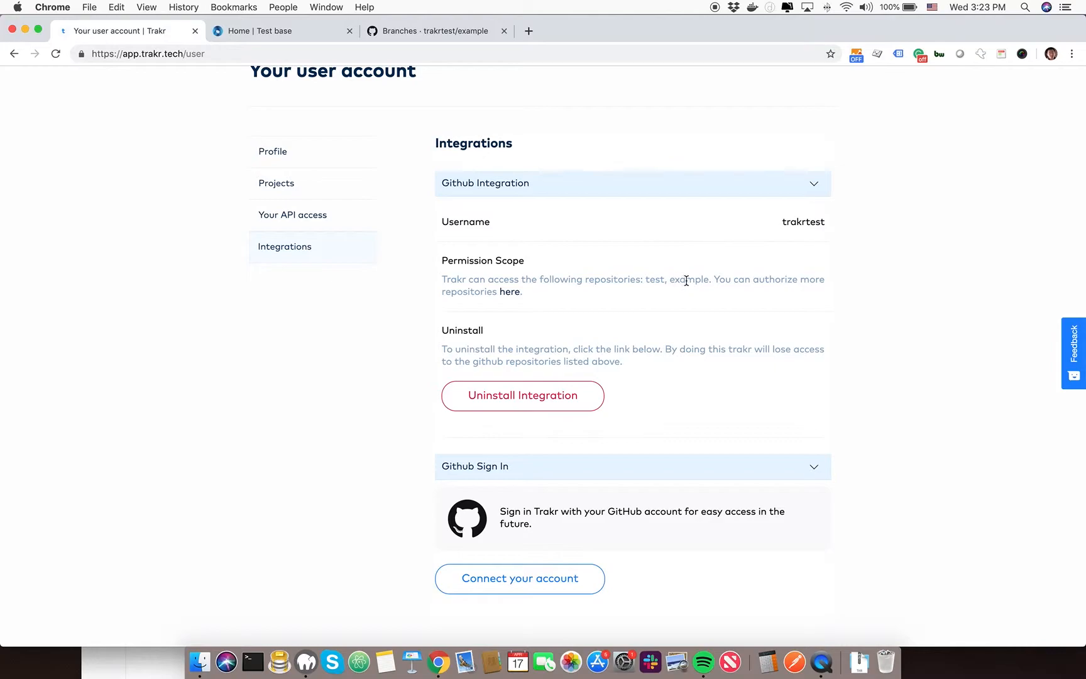
pyautogui.scroll(2, 625, 283)
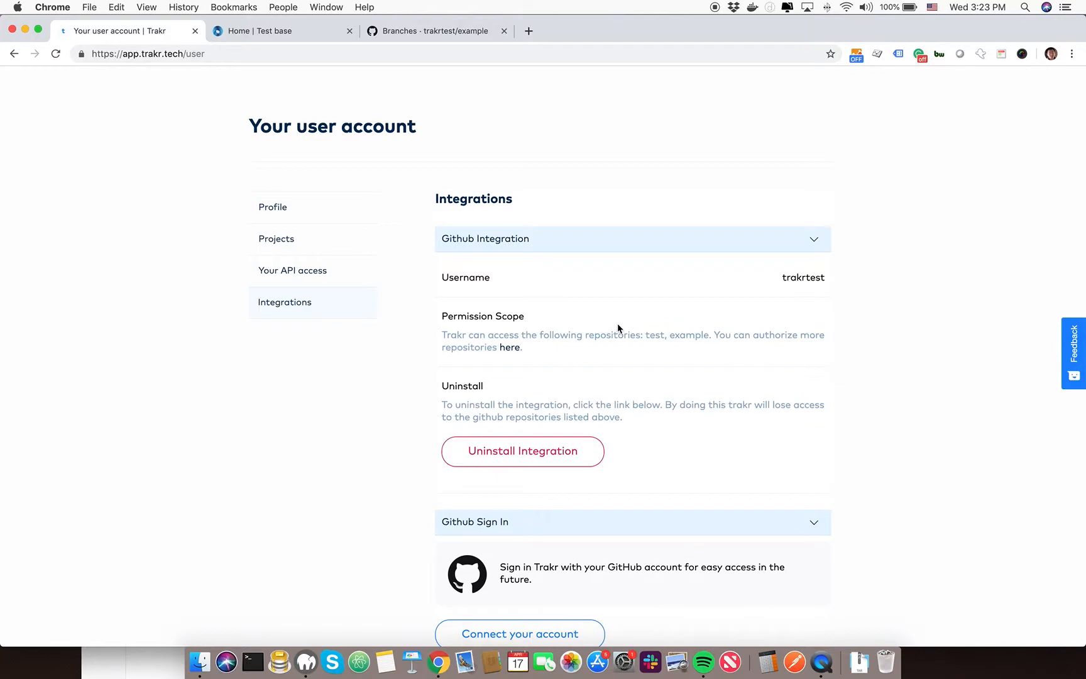
pyautogui.scroll(2, 617, 324)
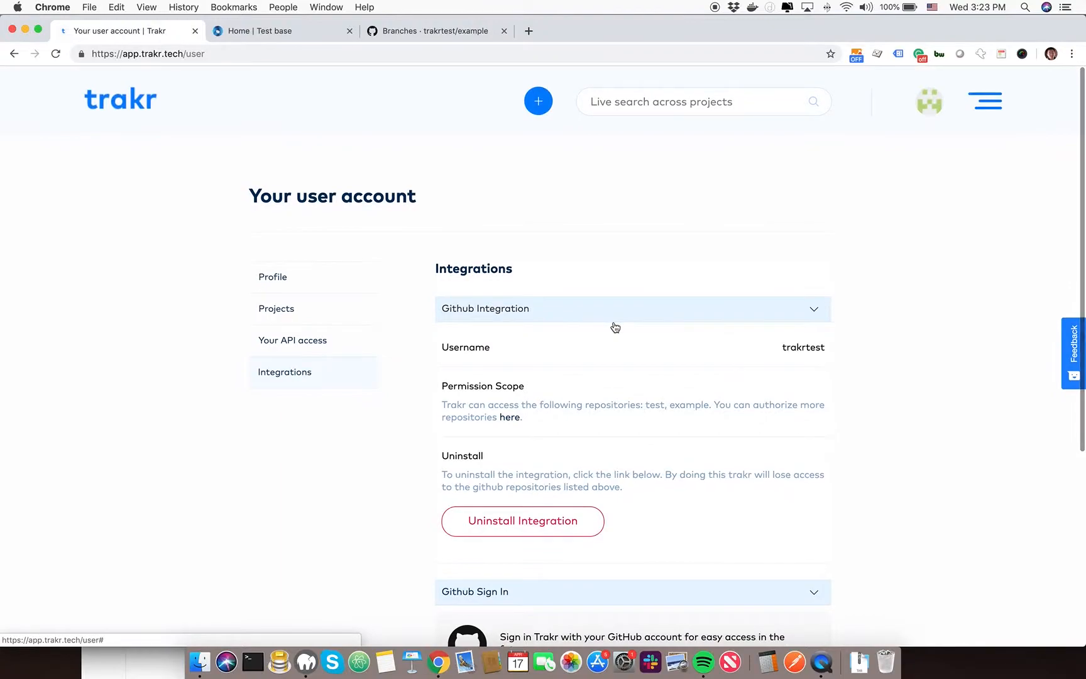
# Reload the account page, then view the live Test base site and the branches of the example repository on GitHub
pyautogui.click(55, 53)
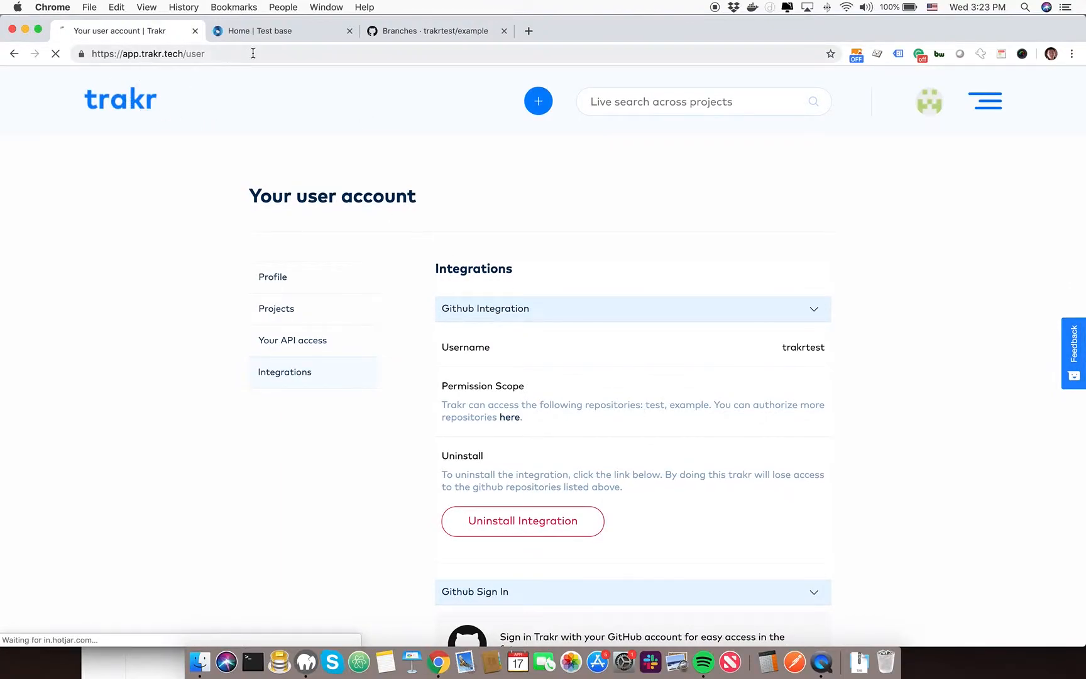
pyautogui.click(267, 36)
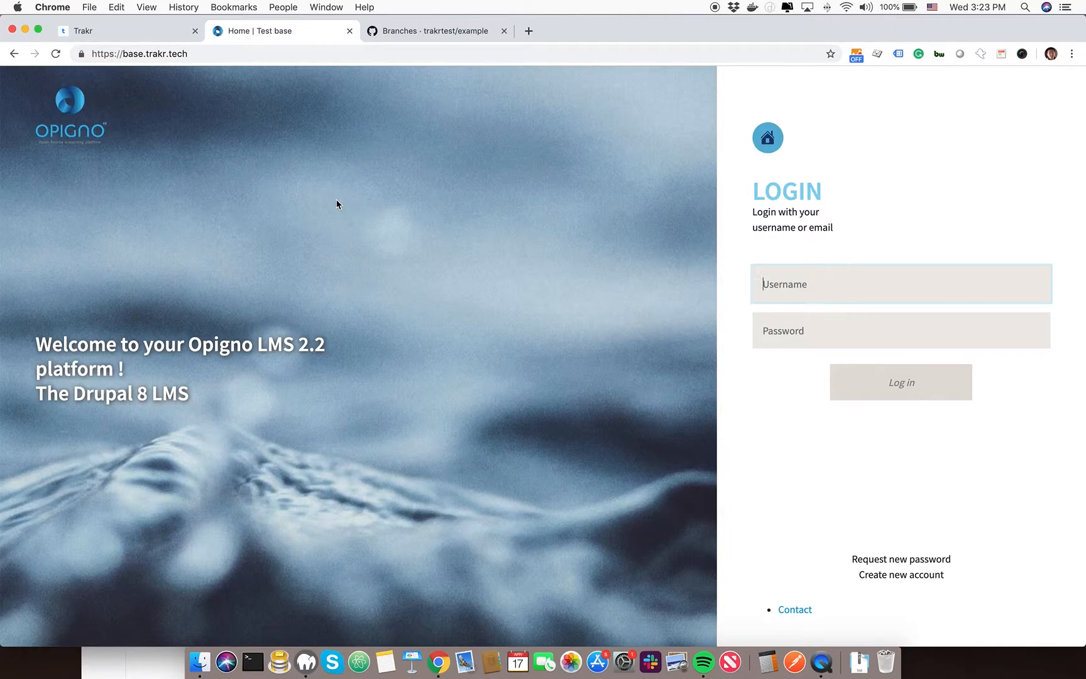
pyautogui.click(394, 42)
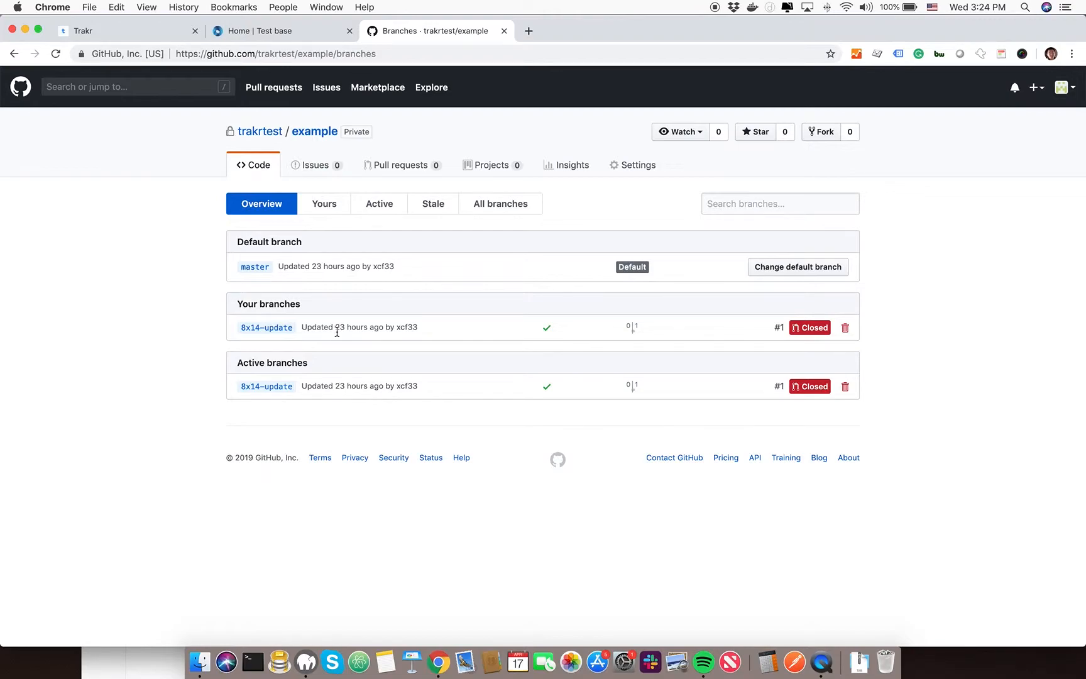
pyautogui.moveTo(336, 332)
# Back in Trakr, start a new project from a GitHub repository, choosing the private repository trakrtest/example
pyautogui.click(139, 37)
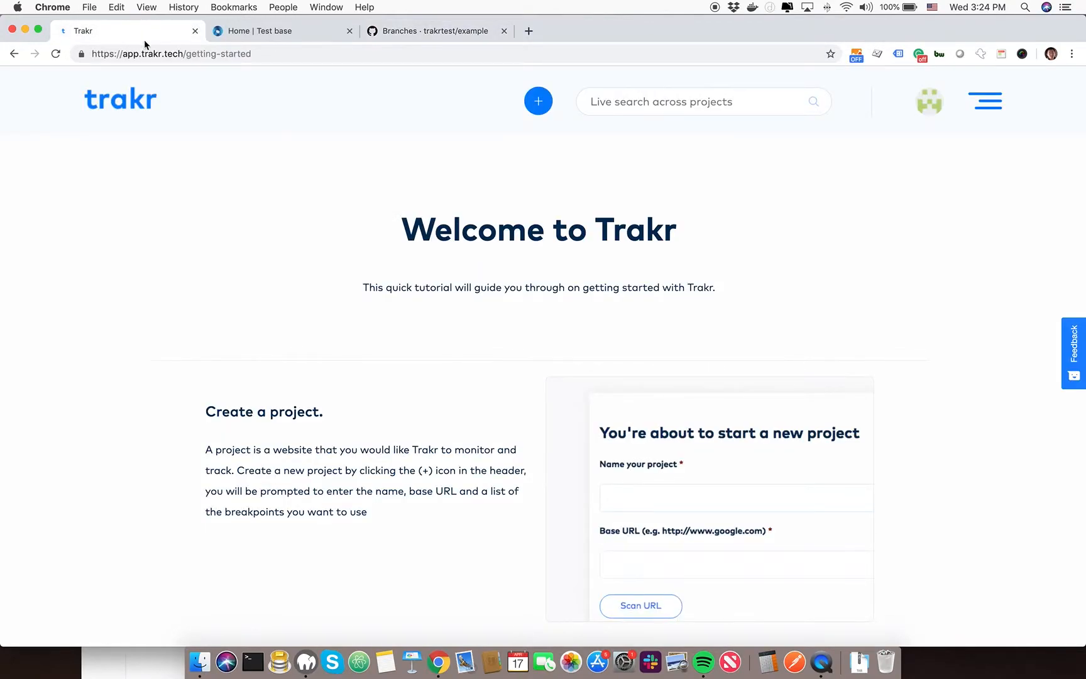
pyautogui.scroll(-3, 317, 262)
pyautogui.scroll(3, 238, 114)
pyautogui.click(540, 106)
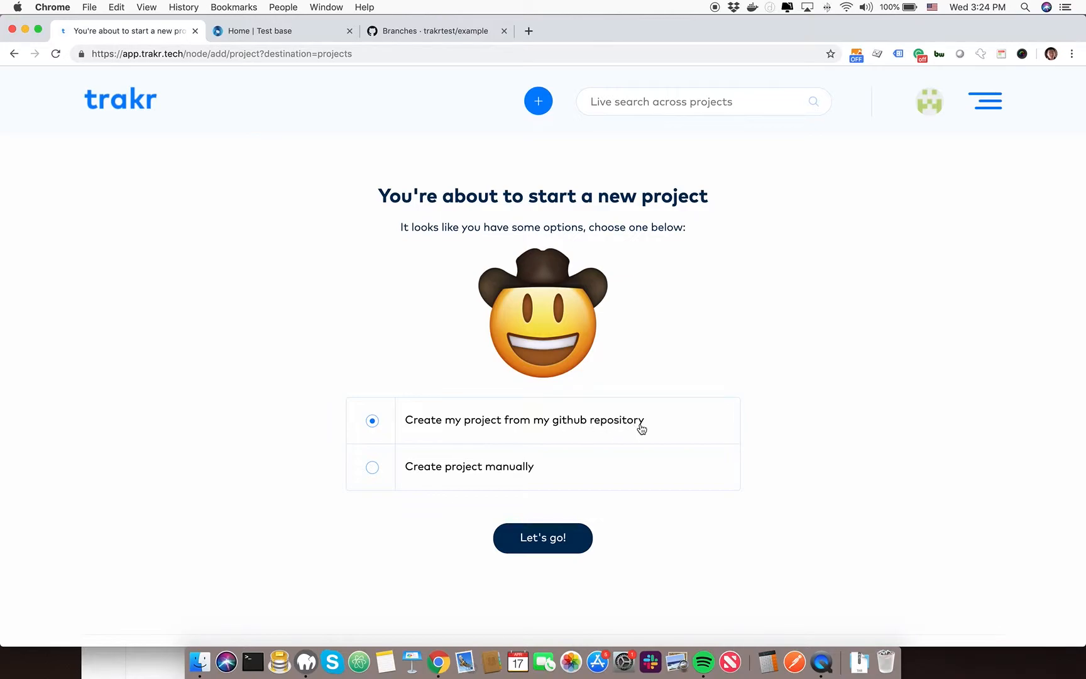
pyautogui.click(528, 538)
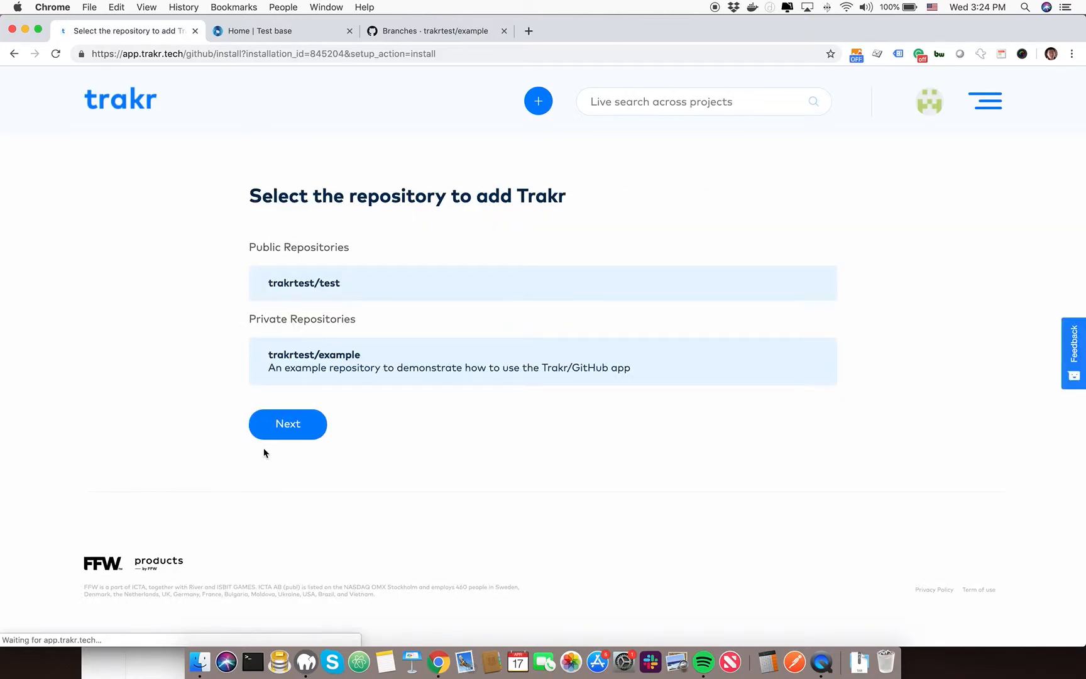
pyautogui.click(383, 355)
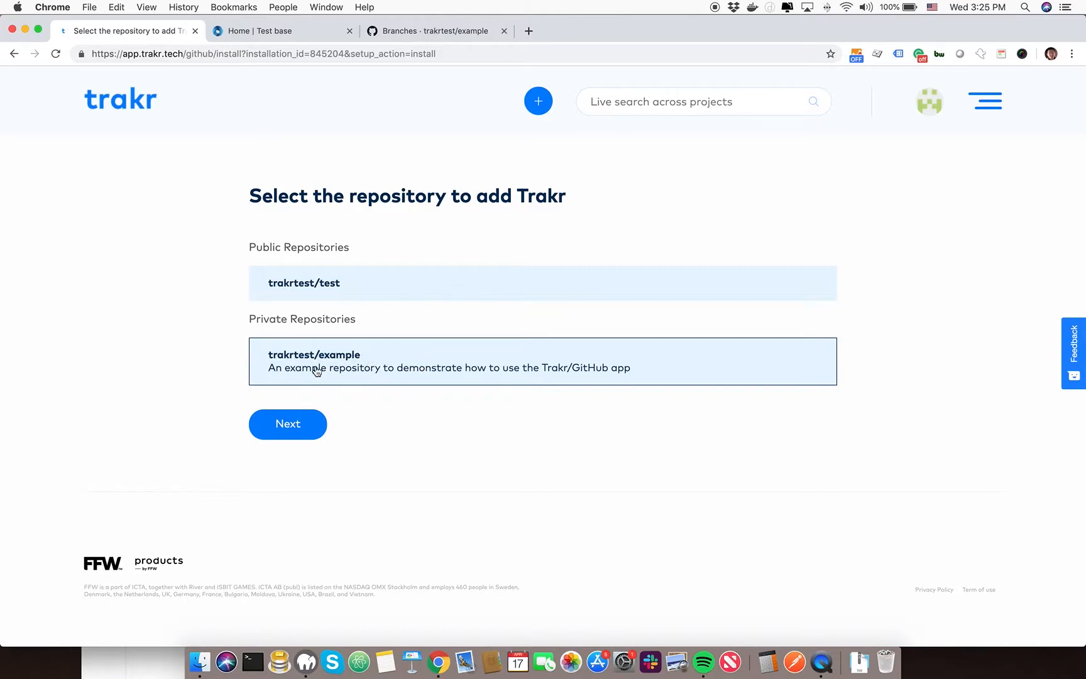
pyautogui.click(298, 425)
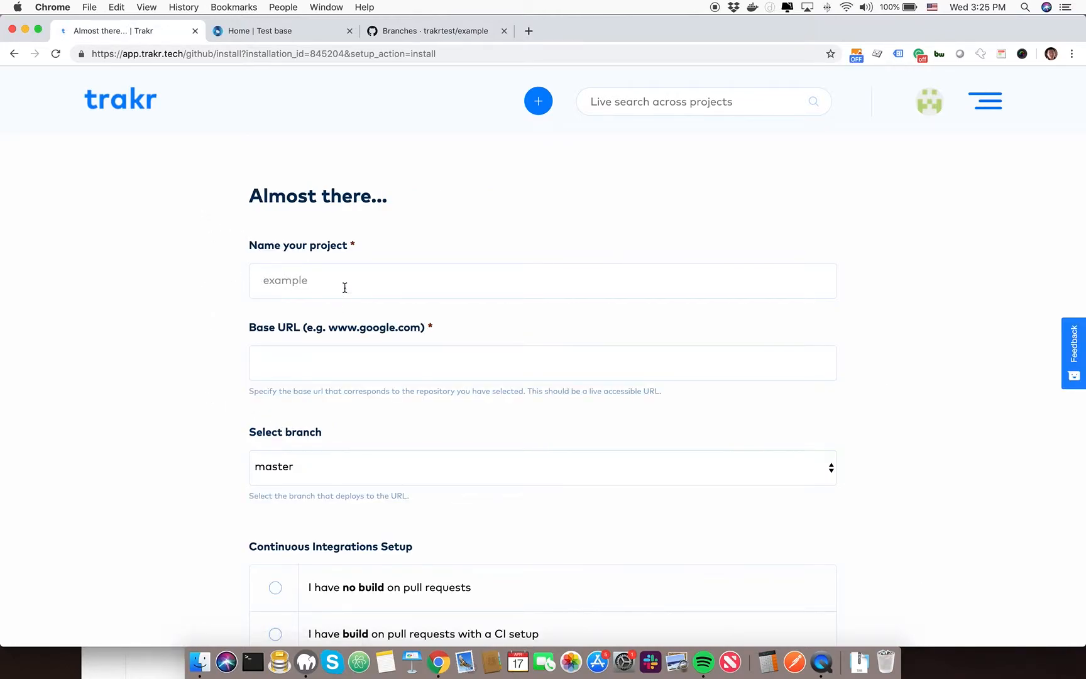
pyautogui.click(286, 359)
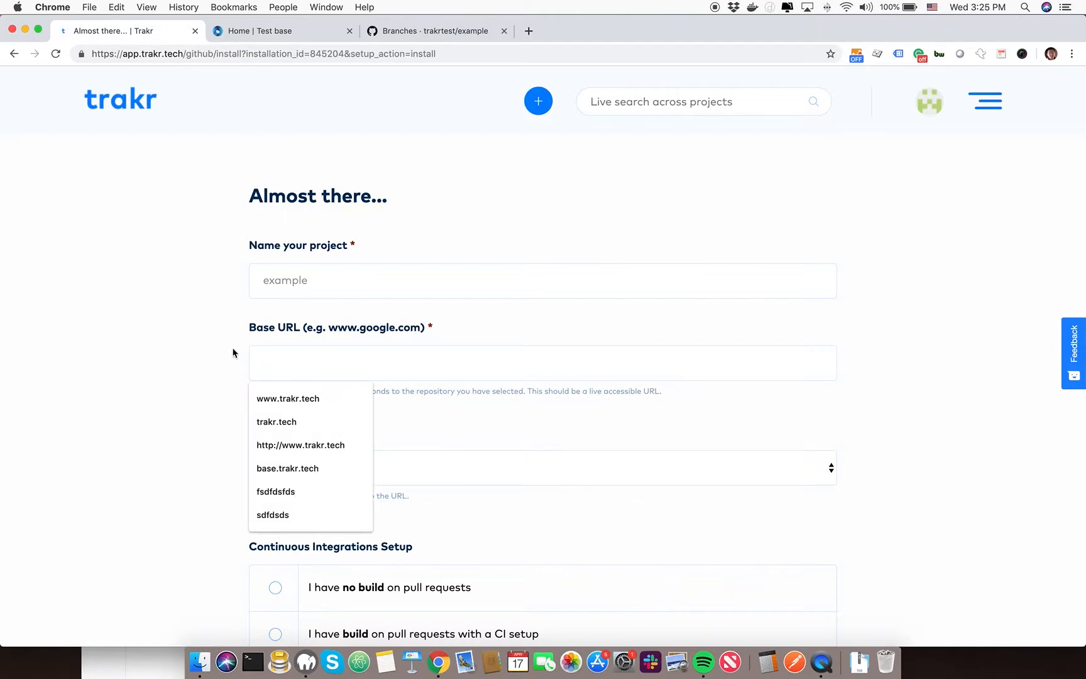
pyautogui.click(235, 351)
pyautogui.click(252, 30)
pyautogui.click(236, 49)
pyautogui.press('super+c')
pyautogui.click(154, 38)
pyautogui.click(270, 367)
pyautogui.press('super+v')
# Keep master as the deployed branch and set continuous integration to a build on pull requests with a CI setup
pyautogui.scroll(-4, 194, 339)
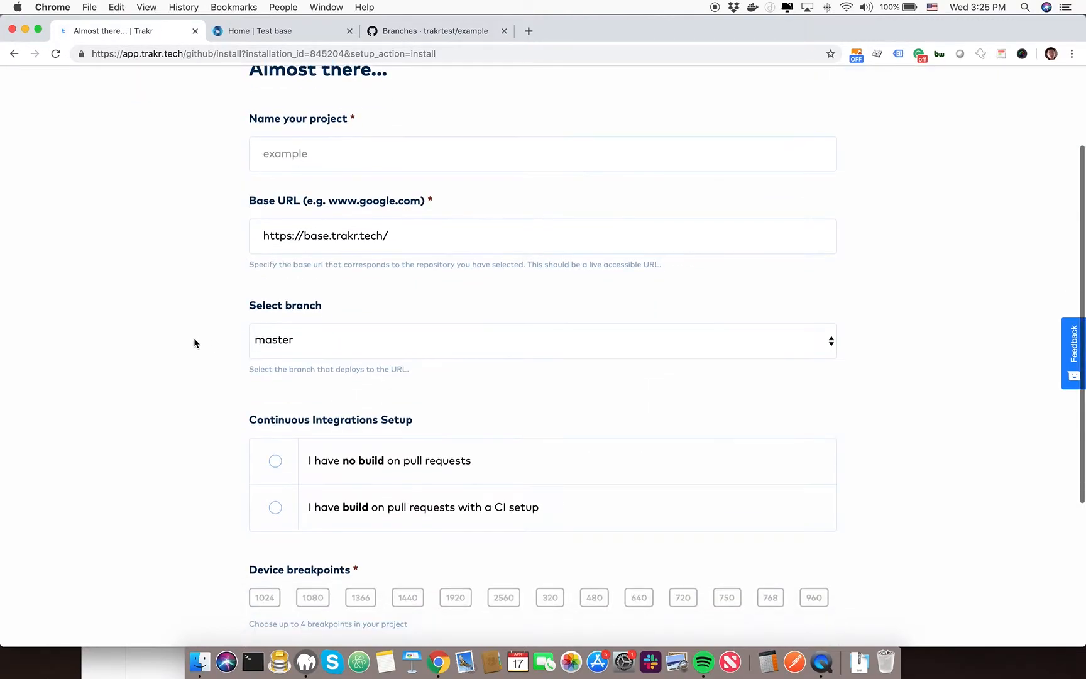
pyautogui.click(309, 345)
pyautogui.click(311, 341)
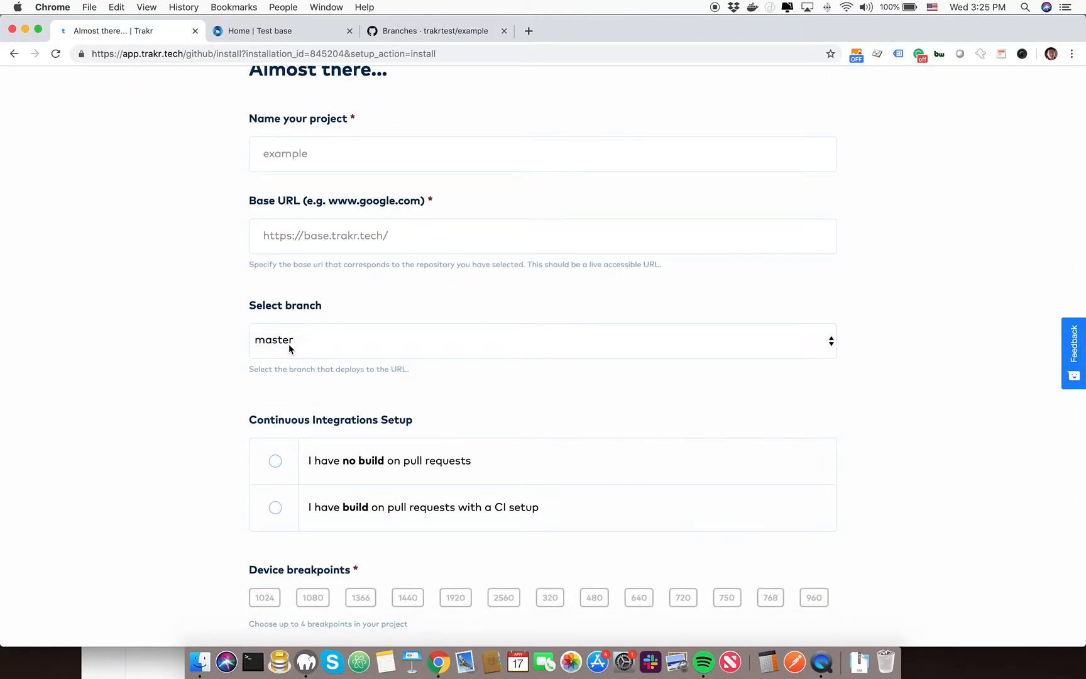
pyautogui.moveTo(252, 367); pyautogui.dragTo(424, 371)
pyautogui.click(393, 376)
pyautogui.scroll(-3, 160, 326)
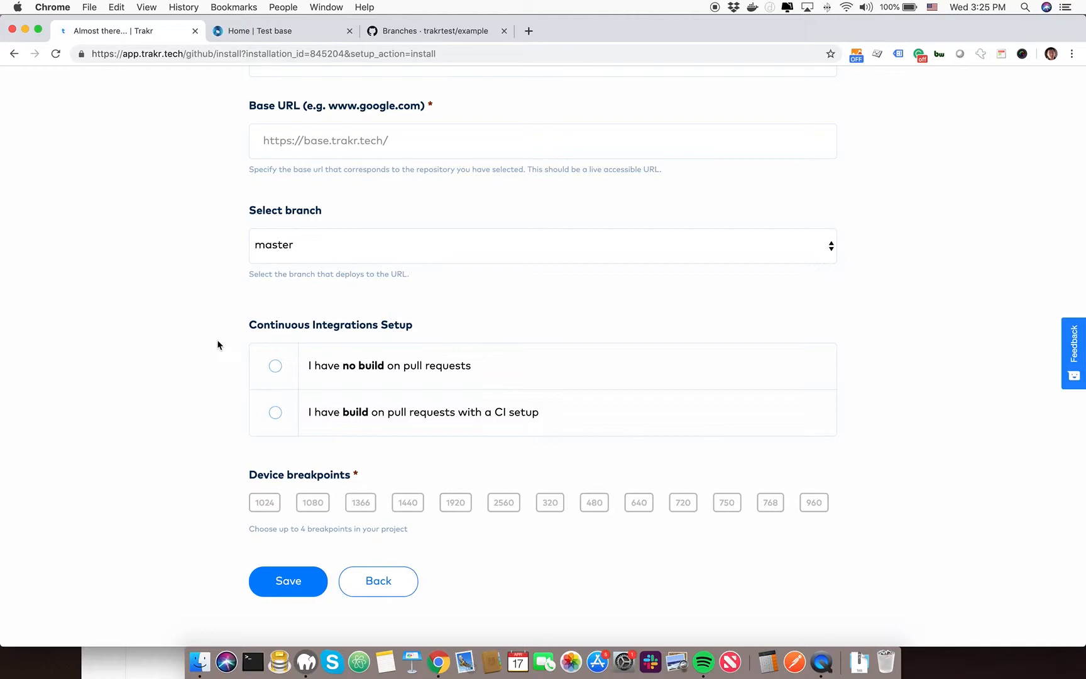
pyautogui.click(275, 413)
# Save the project with device breakpoints 1024 and 1440, and open the projects list
pyautogui.scroll(-2, 272, 422)
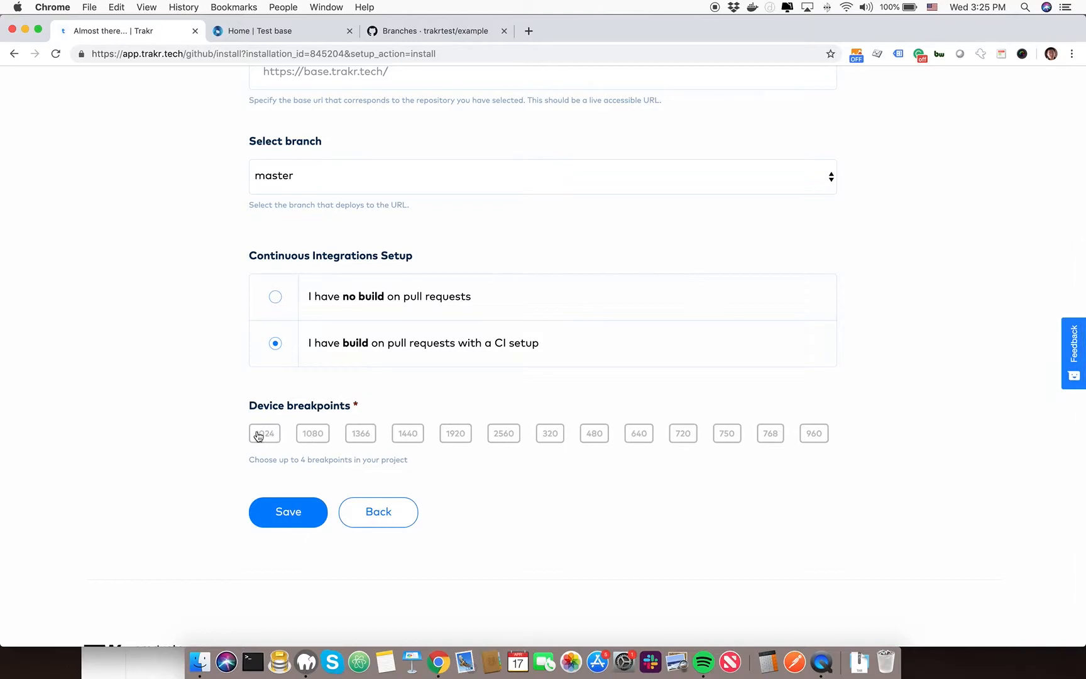
pyautogui.click(264, 435)
pyautogui.click(407, 434)
pyautogui.click(282, 510)
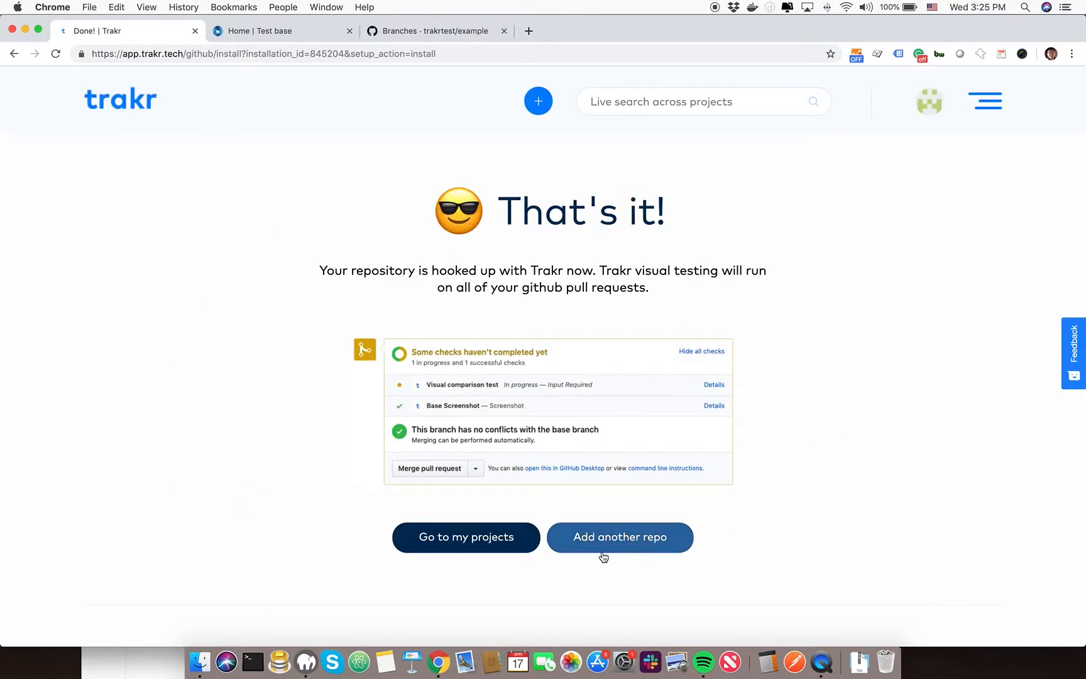
pyautogui.click(479, 539)
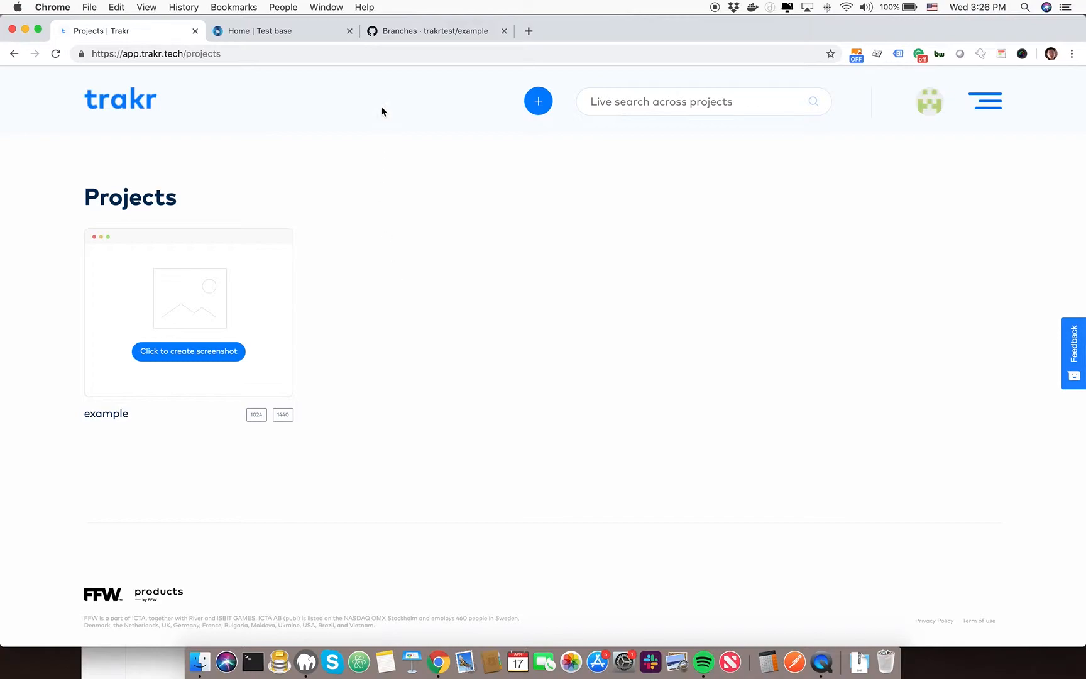
# In the example repository on GitHub, create the pull request "8.x-1.4 update" from 8x14-update into master without a description
pyautogui.click(411, 30)
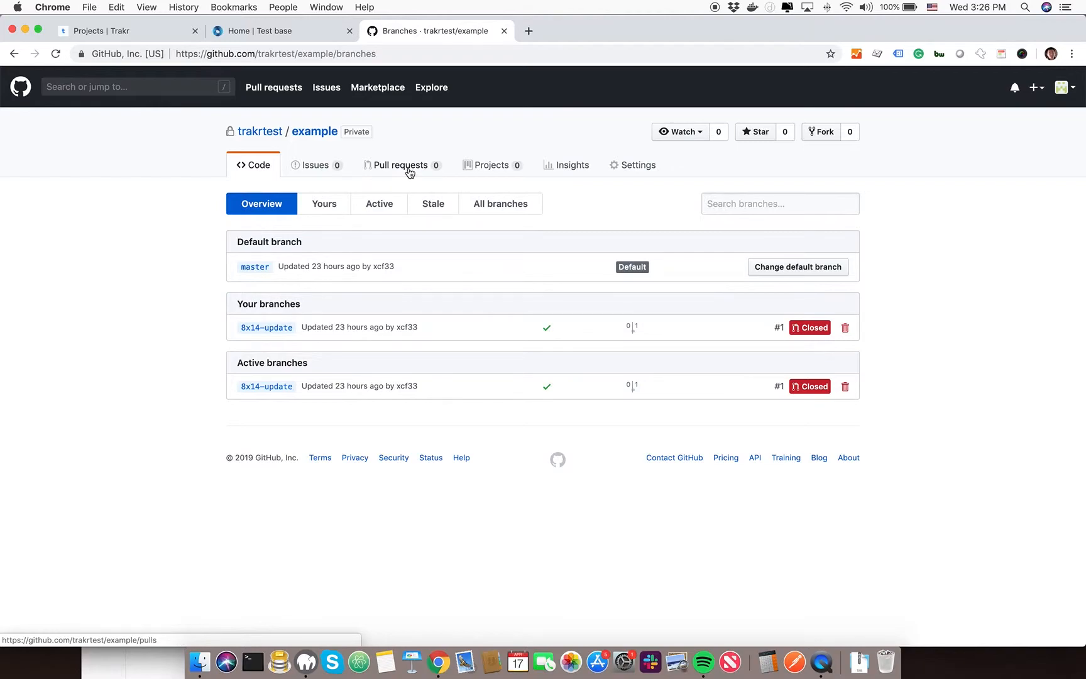
pyautogui.click(324, 135)
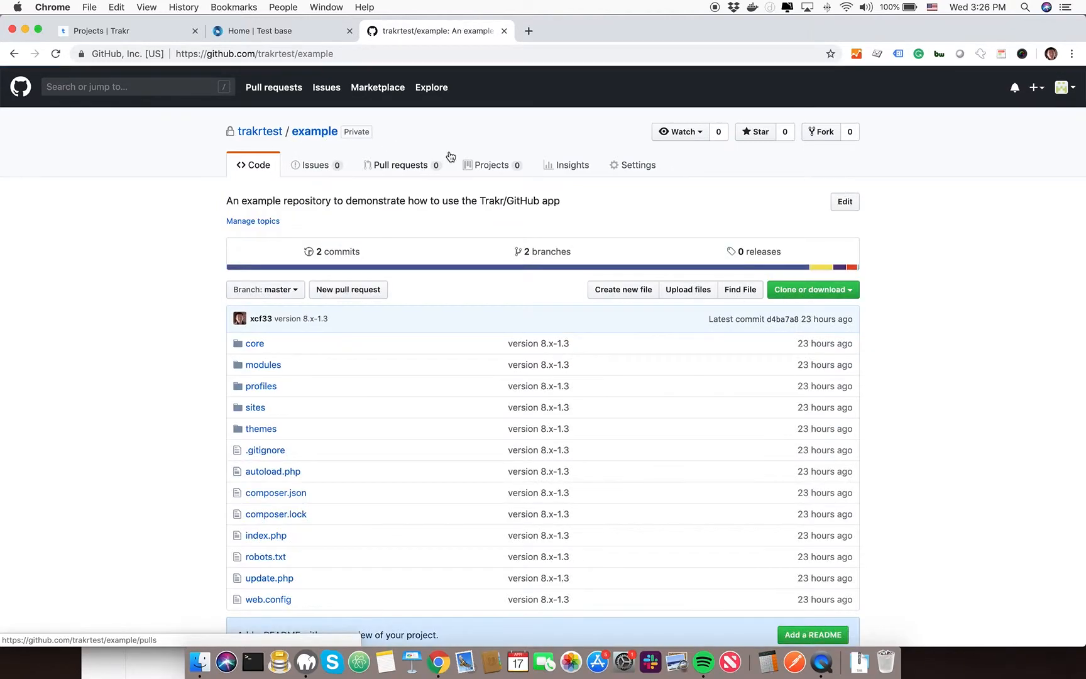
pyautogui.click(365, 288)
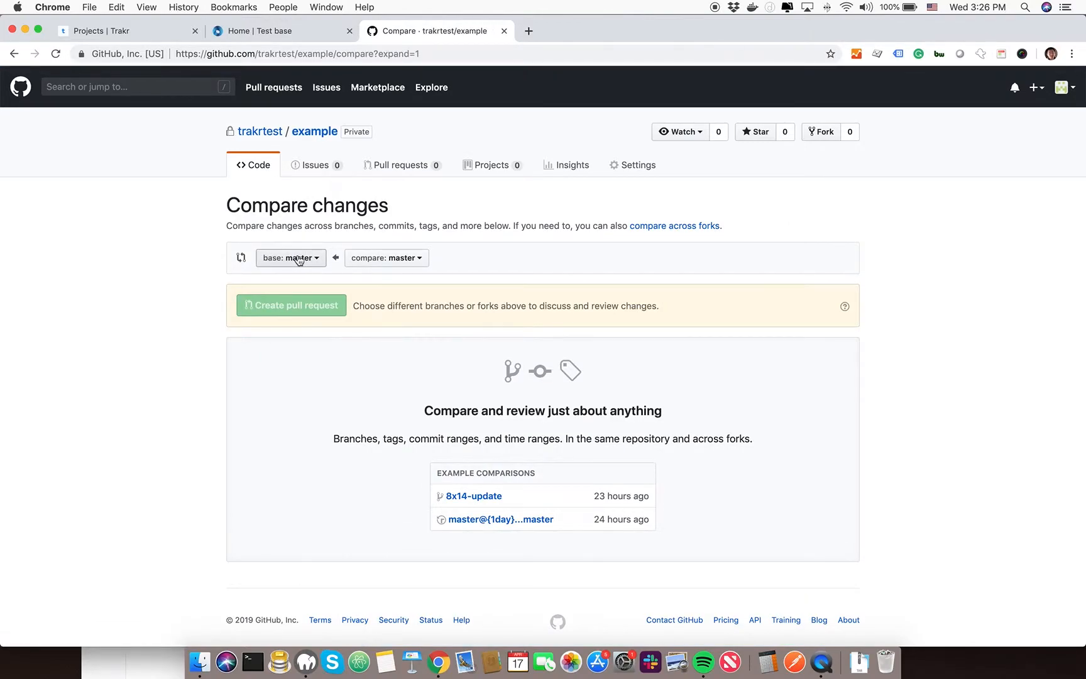
pyautogui.click(369, 259)
pyautogui.click(383, 338)
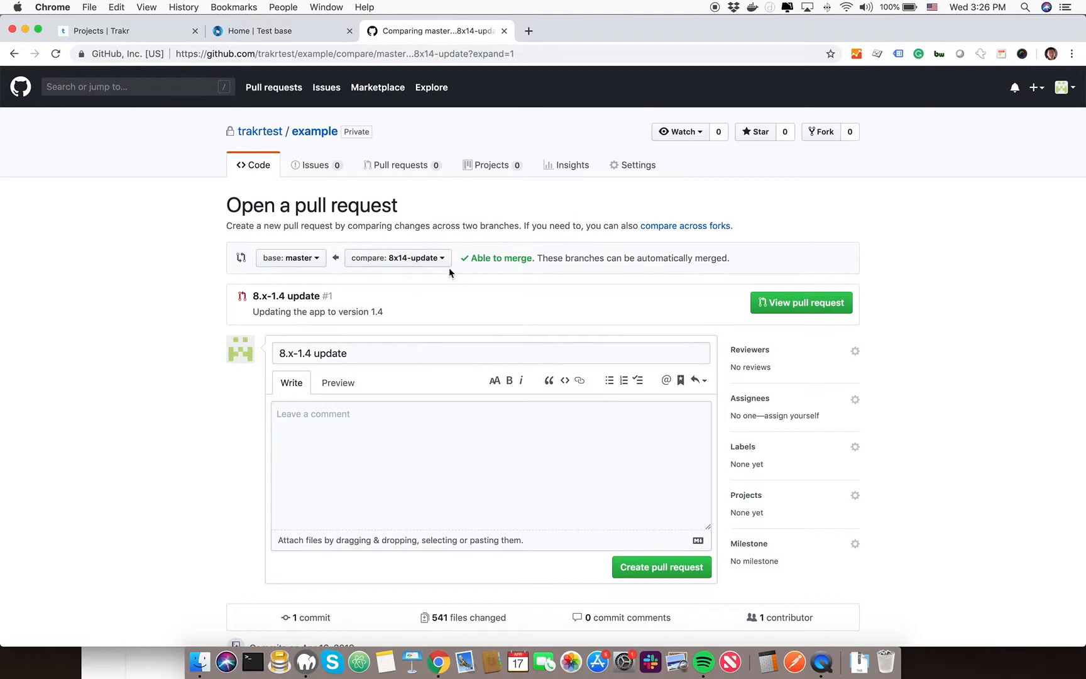
pyautogui.click(412, 440)
pyautogui.scroll(-1, 412, 440)
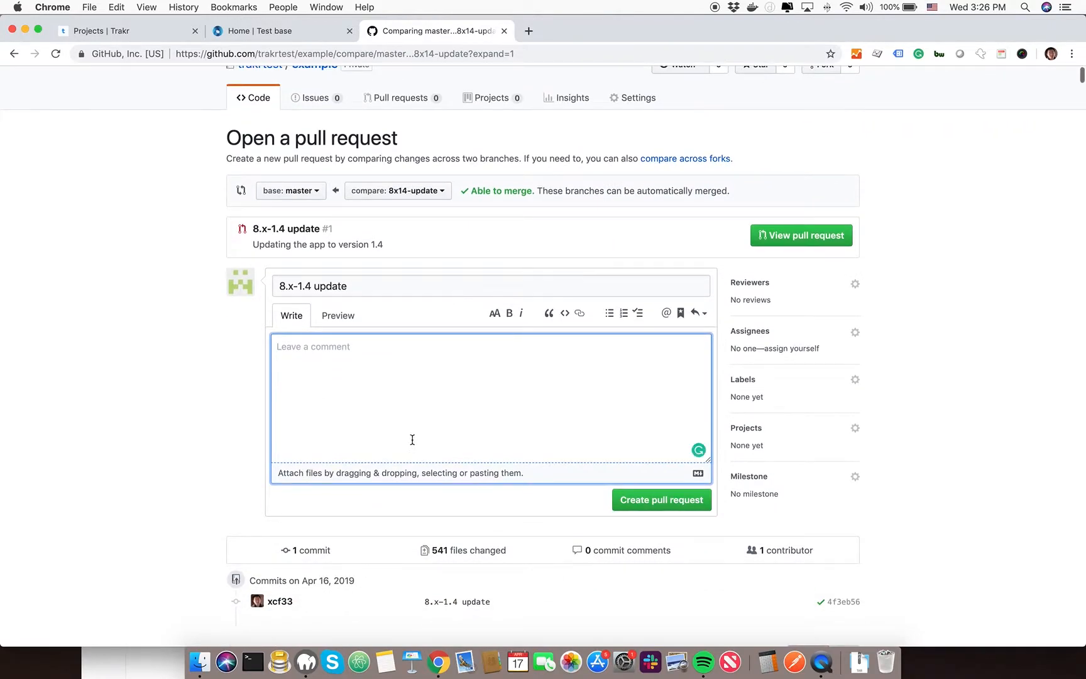
pyautogui.click(639, 501)
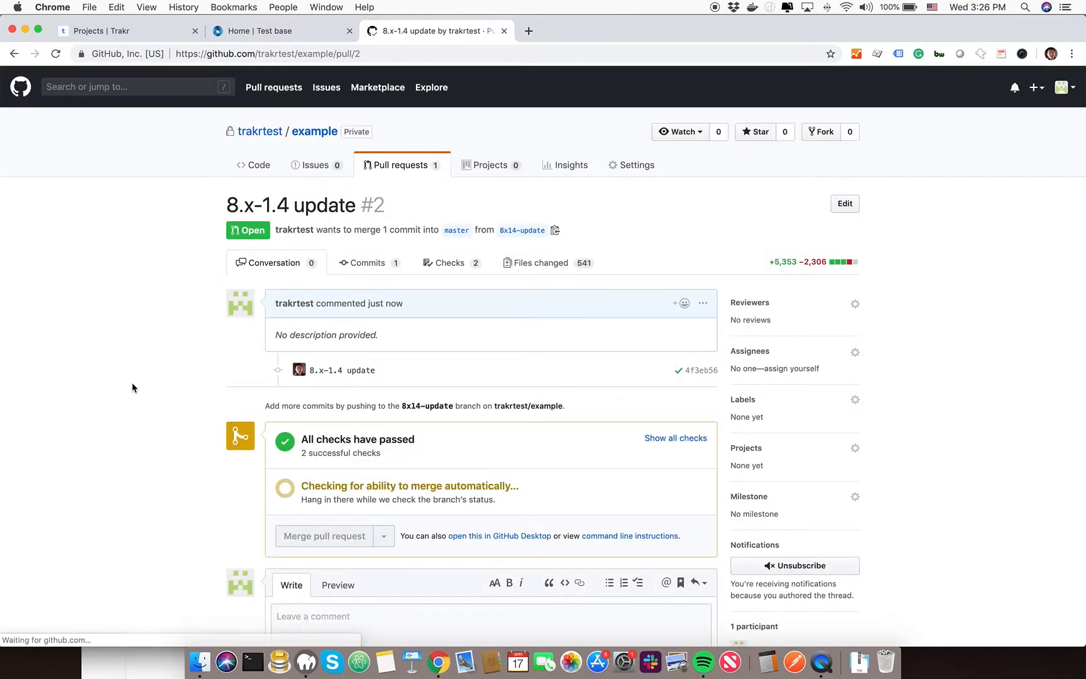
# Review the Trakr checks and merge status on the new pull request
pyautogui.scroll(-2, 133, 388)
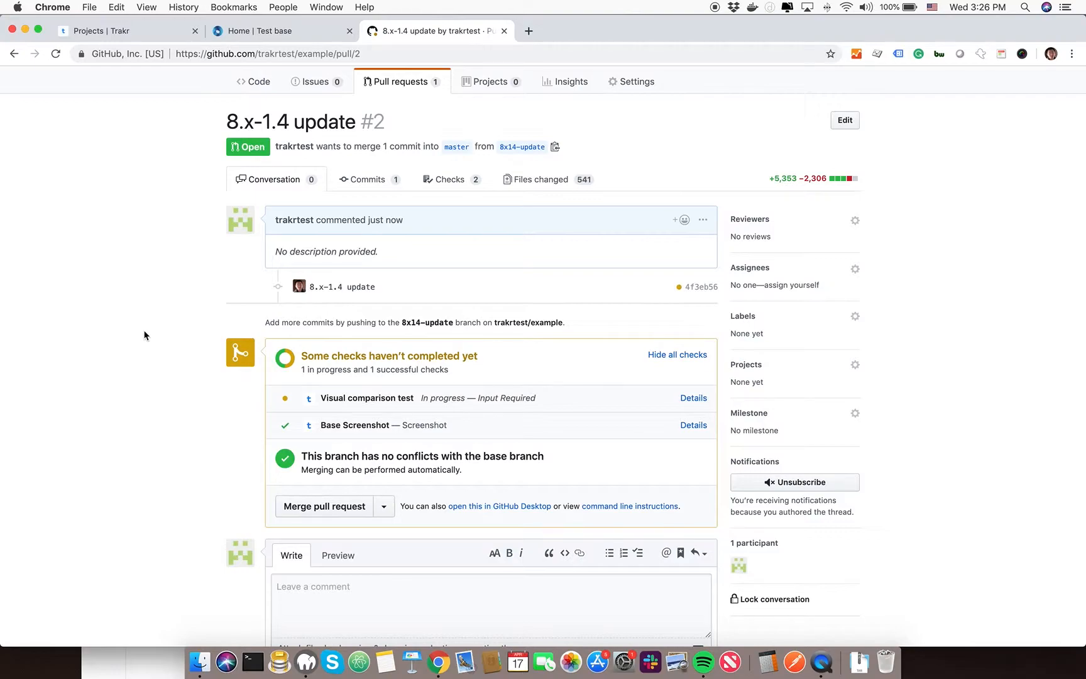
pyautogui.scroll(-4, 144, 335)
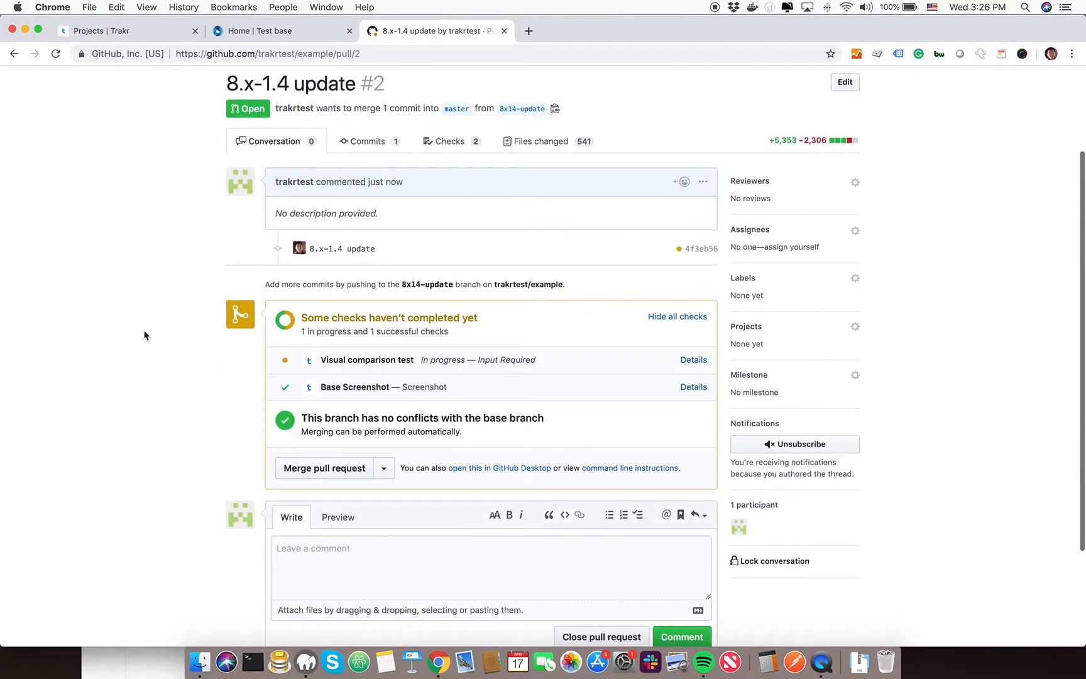
pyautogui.scroll(-2, 149, 188)
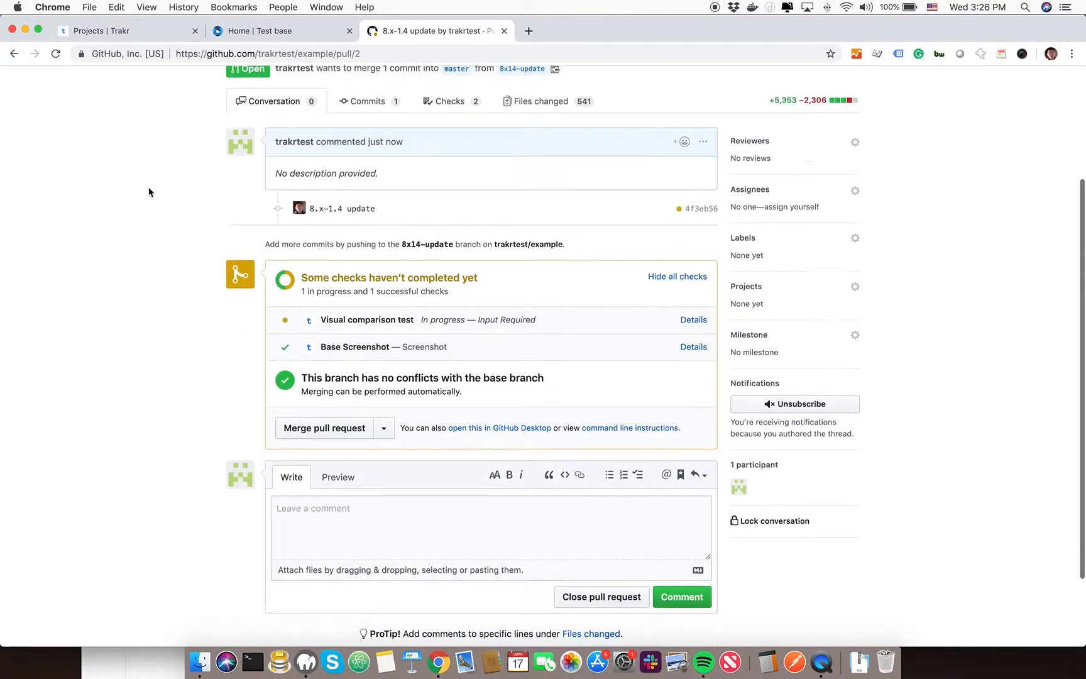
pyautogui.scroll(5, 149, 188)
pyautogui.scroll(-3, 150, 188)
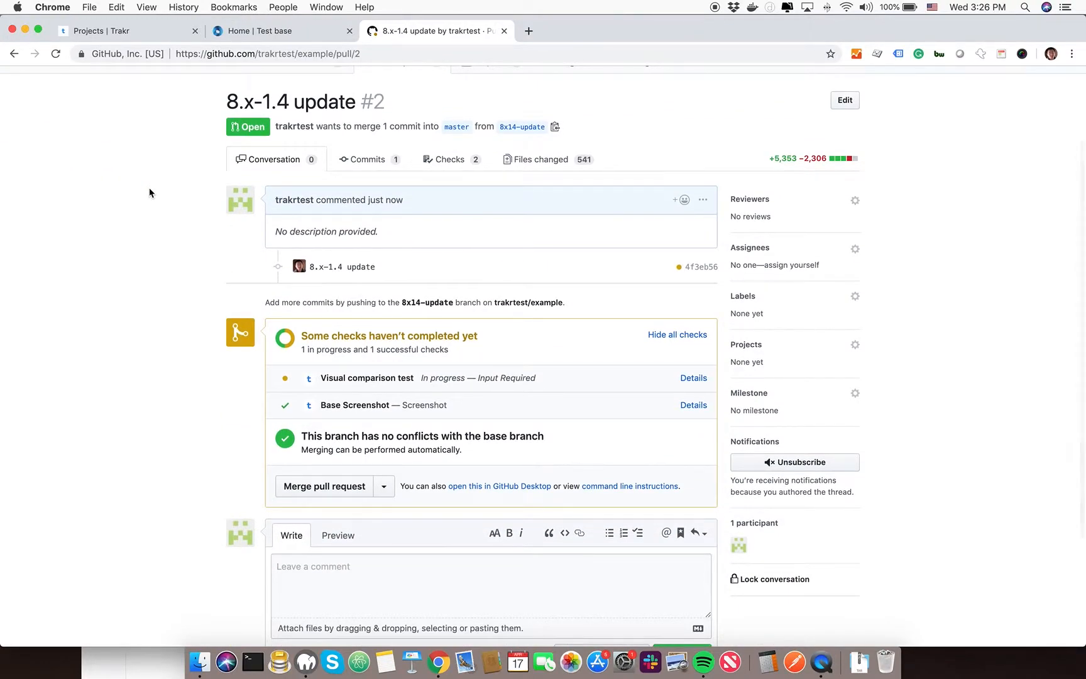
pyautogui.scroll(-1, 150, 192)
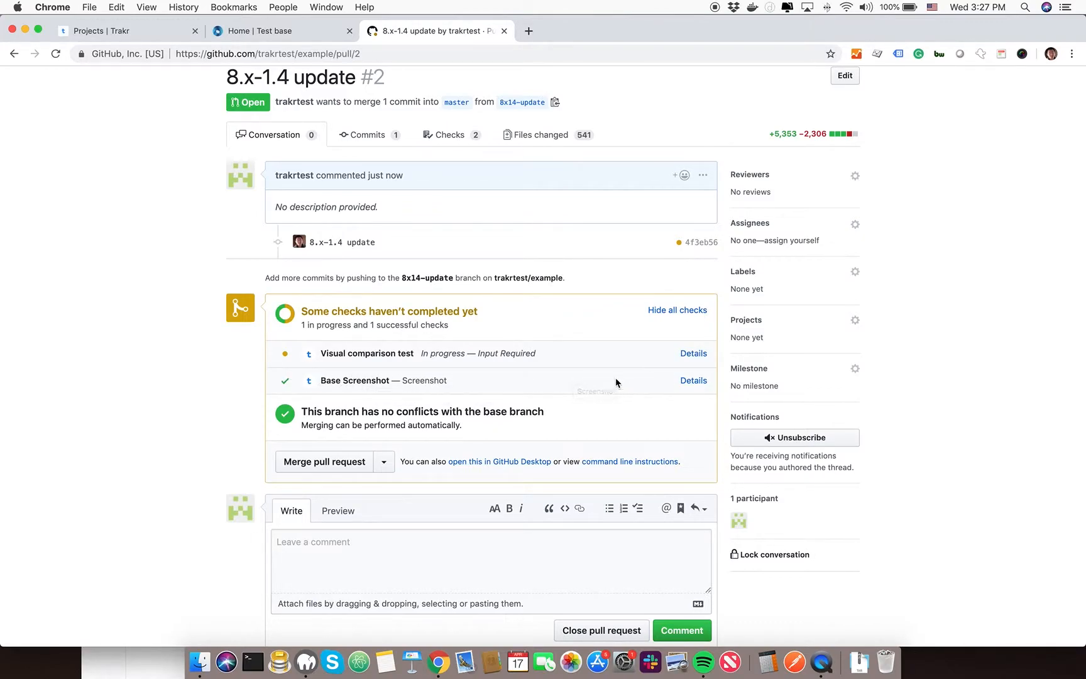
# Switch to Trakr, refresh the projects list and open the example project to inspect its screenshot collections
pyautogui.click(110, 33)
pyautogui.click(56, 54)
pyautogui.click(107, 415)
pyautogui.scroll(-3, 235, 331)
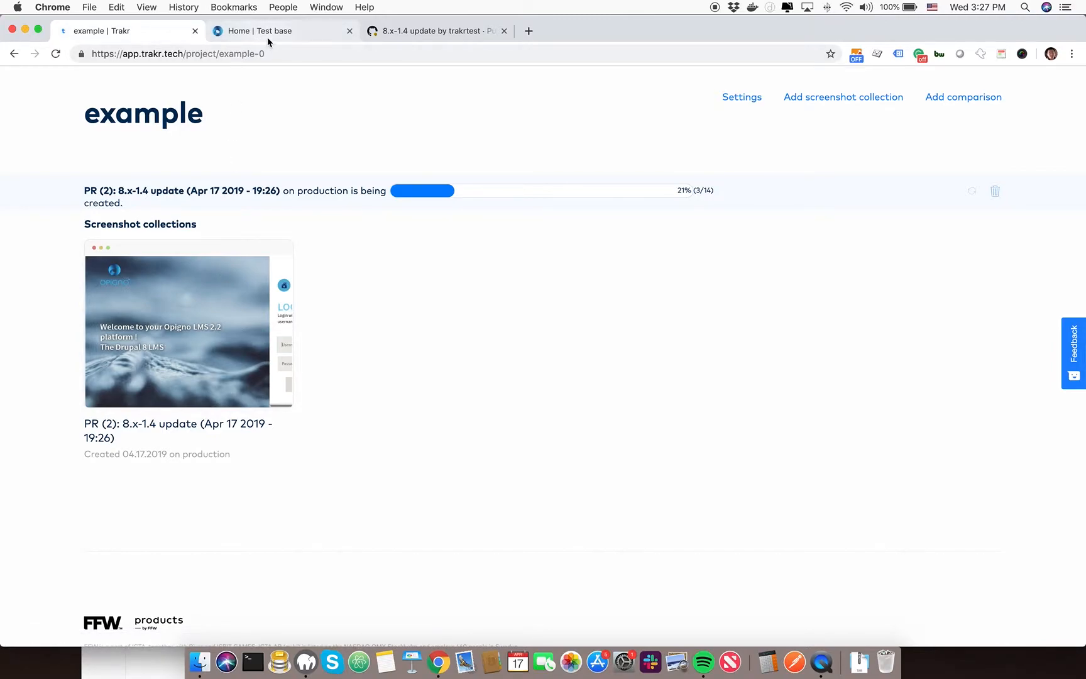
# Return to the pull request on GitHub and examine the status of its visual comparison test
pyautogui.click(427, 31)
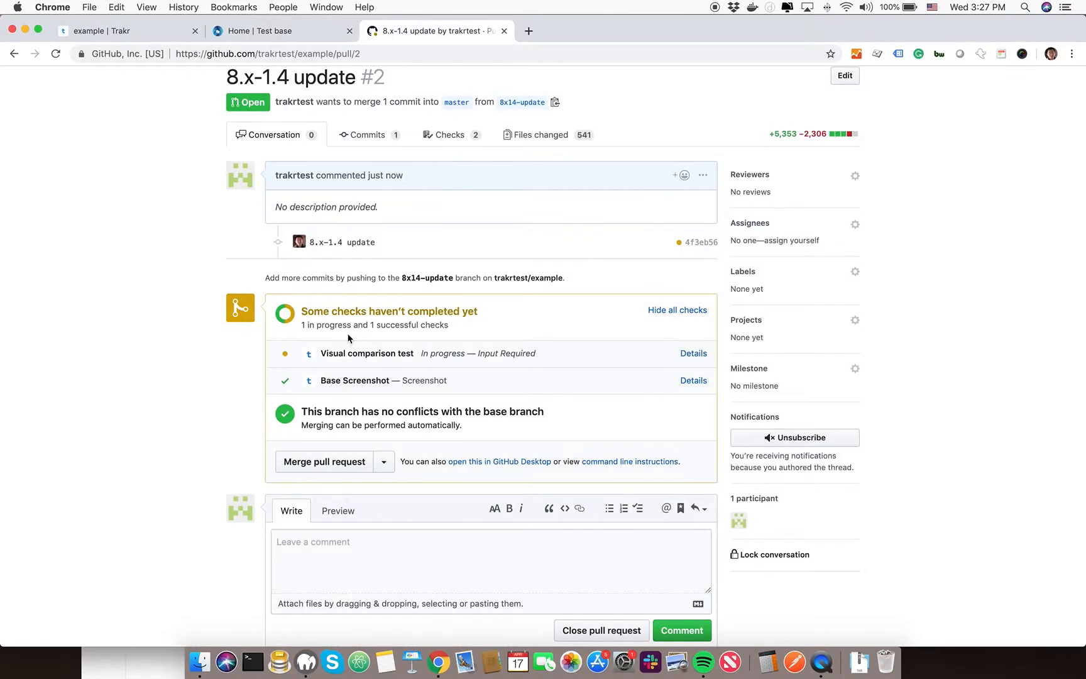
pyautogui.click(322, 356)
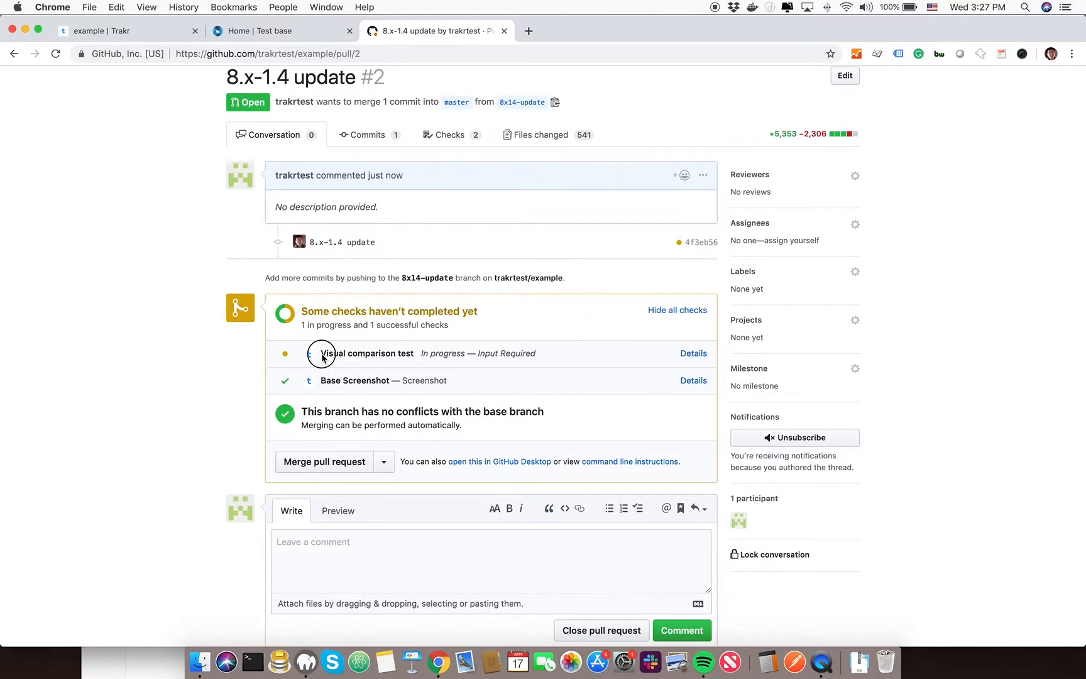
pyautogui.tripleClick(423, 354)
pyautogui.click(379, 354)
pyautogui.moveTo(349, 353)
pyautogui.mouseDown()
pyautogui.moveTo(551, 359)
pyautogui.moveTo(347, 353)
pyautogui.mouseUp()
pyautogui.click(553, 361)
pyautogui.click(339, 352)
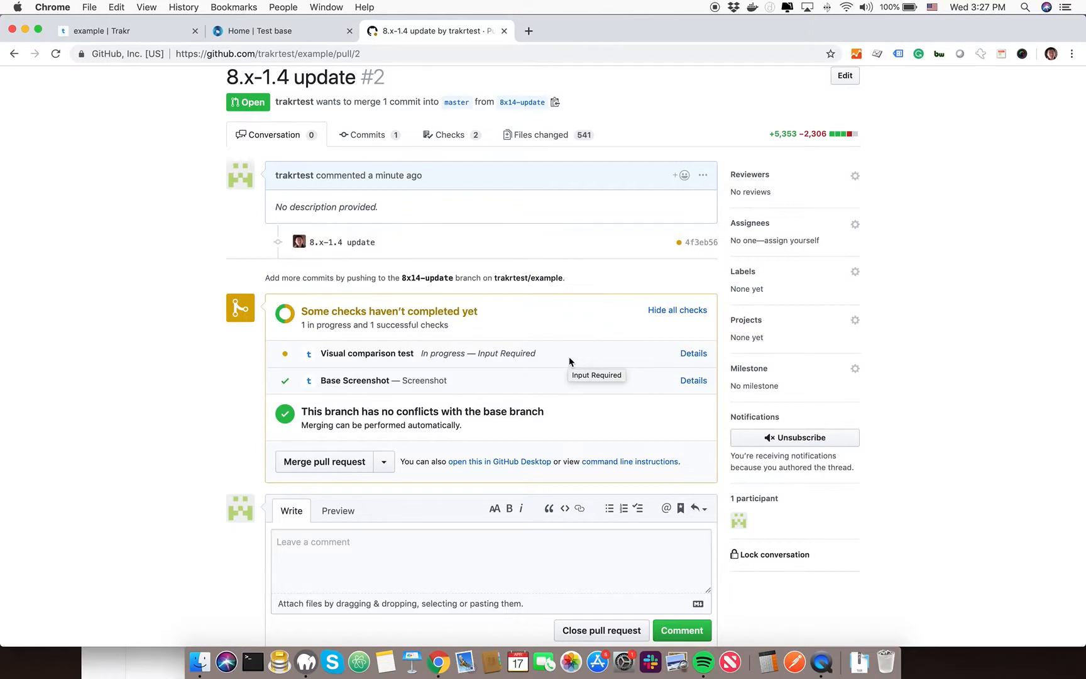
# Open the details of the in-progress visual comparison test and proceed to provide a build environment for it
pyautogui.click(691, 353)
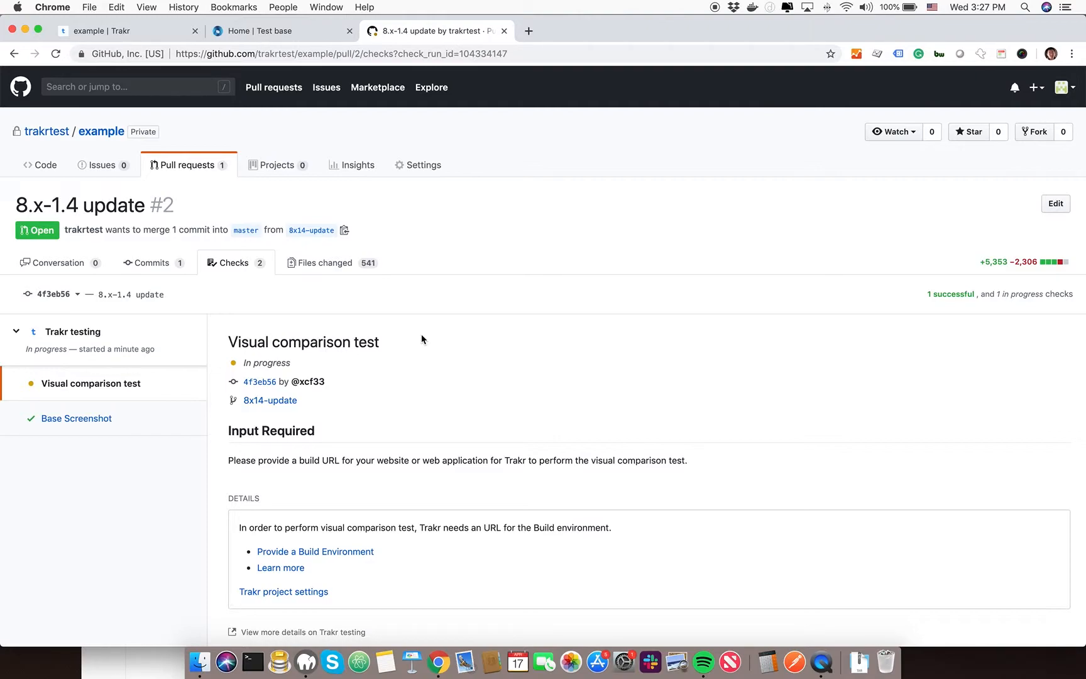
pyautogui.scroll(-3, 421, 334)
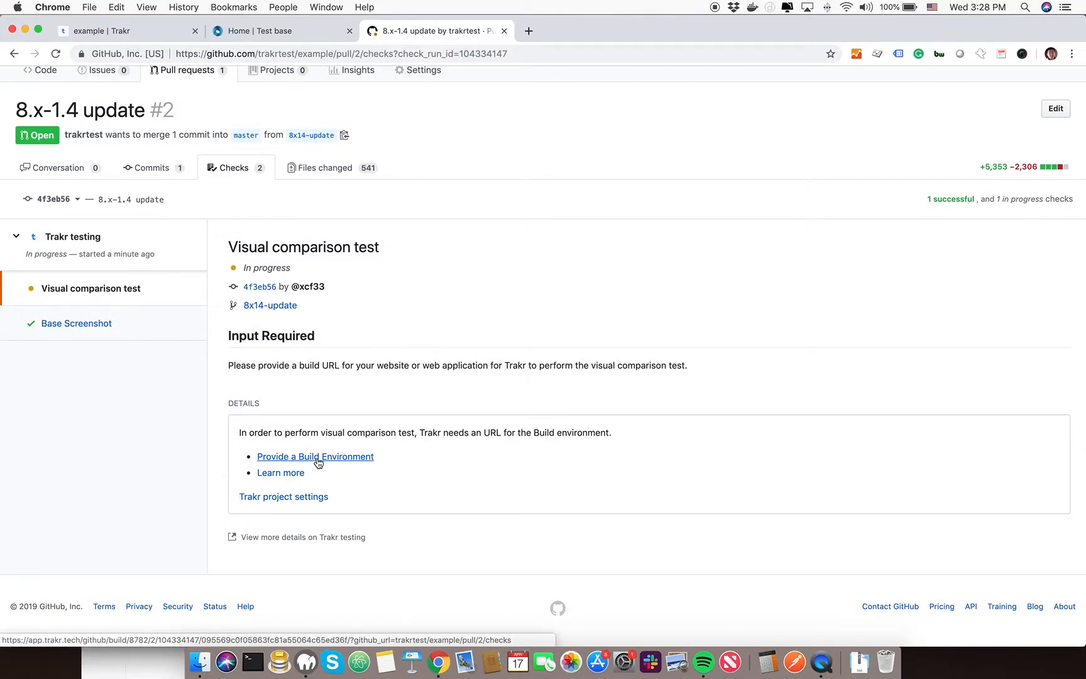
pyautogui.click(318, 462)
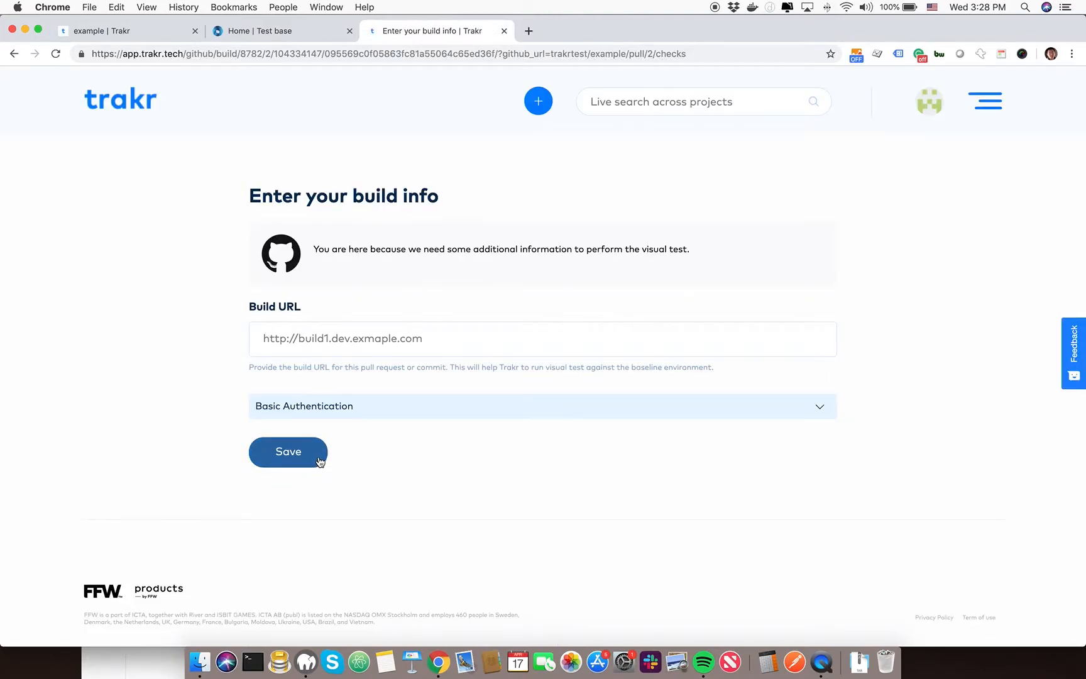
# Load build.trakr.tech in place of the base test site and select its full address for copying
pyautogui.click(286, 33)
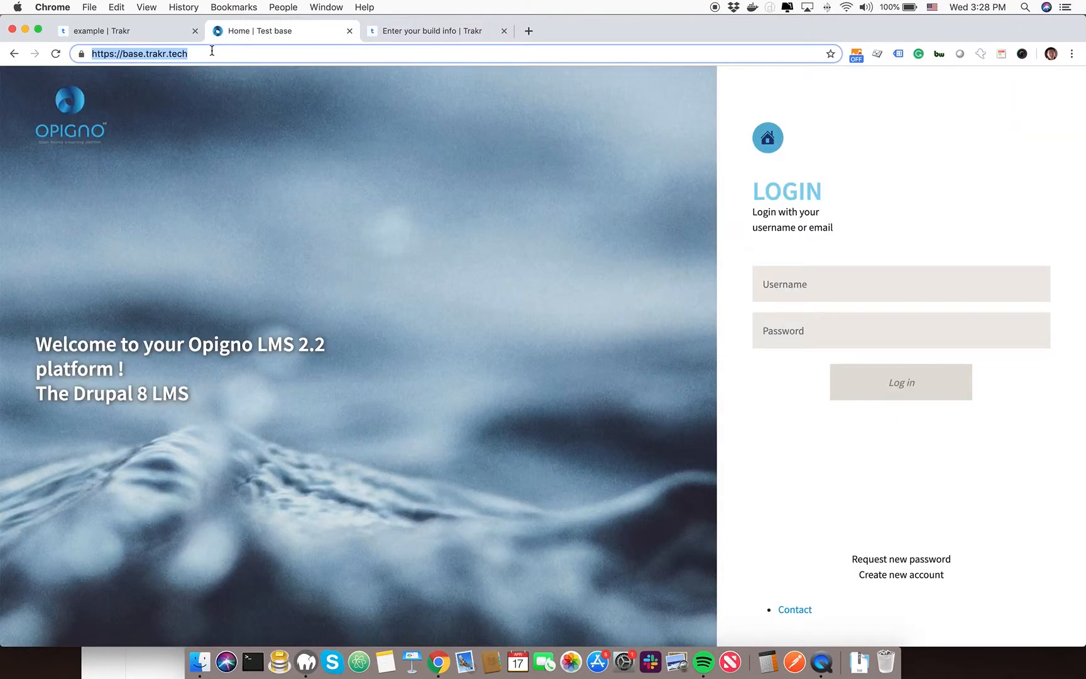
pyautogui.write('build')
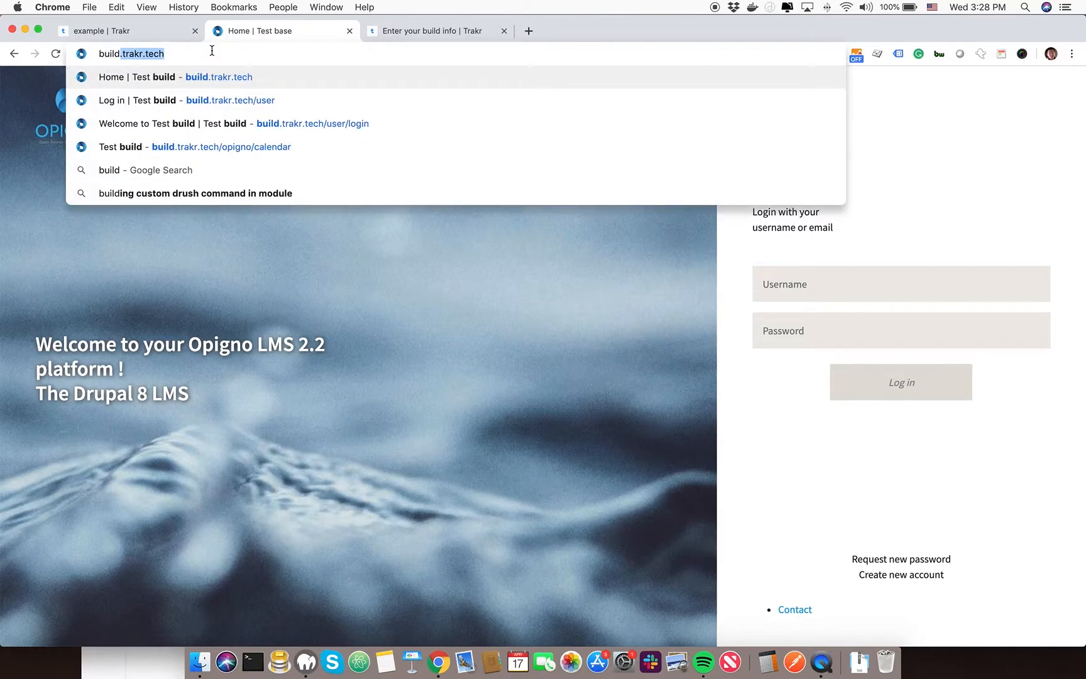
pyautogui.press('Return')
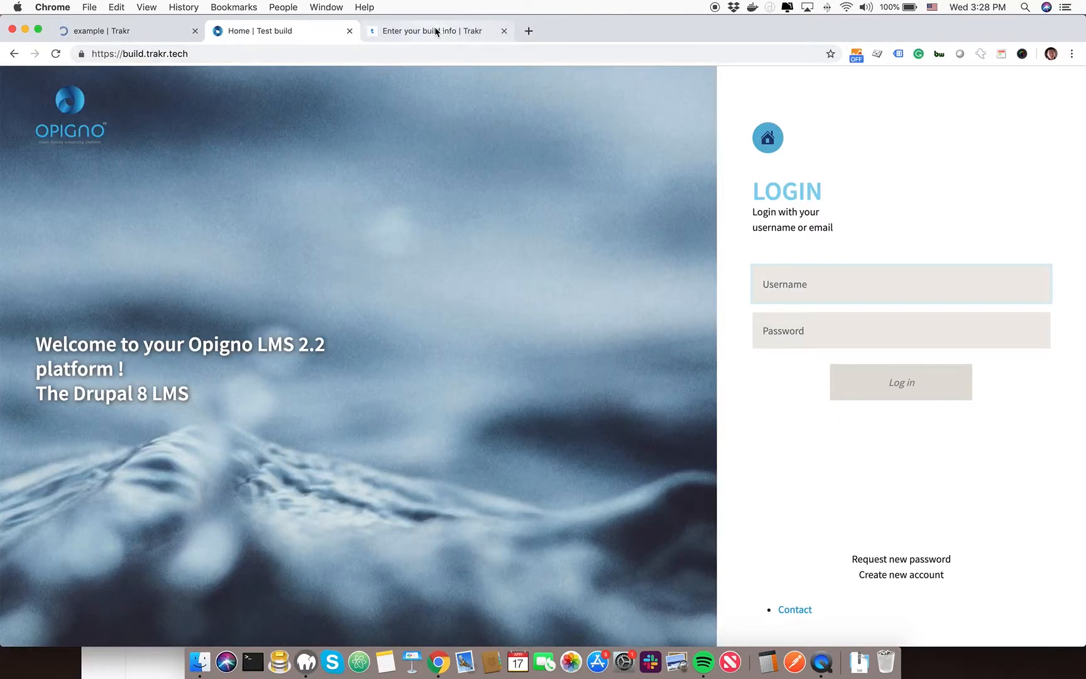
pyautogui.click(200, 55)
pyautogui.press('super+c')
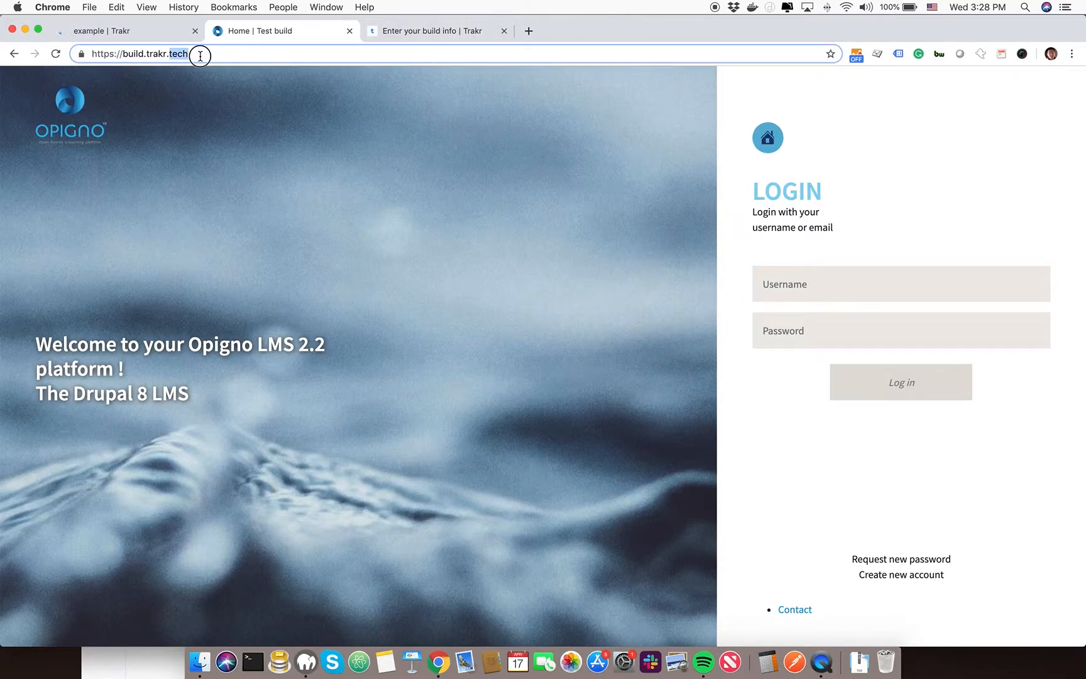
pyautogui.click(382, 31)
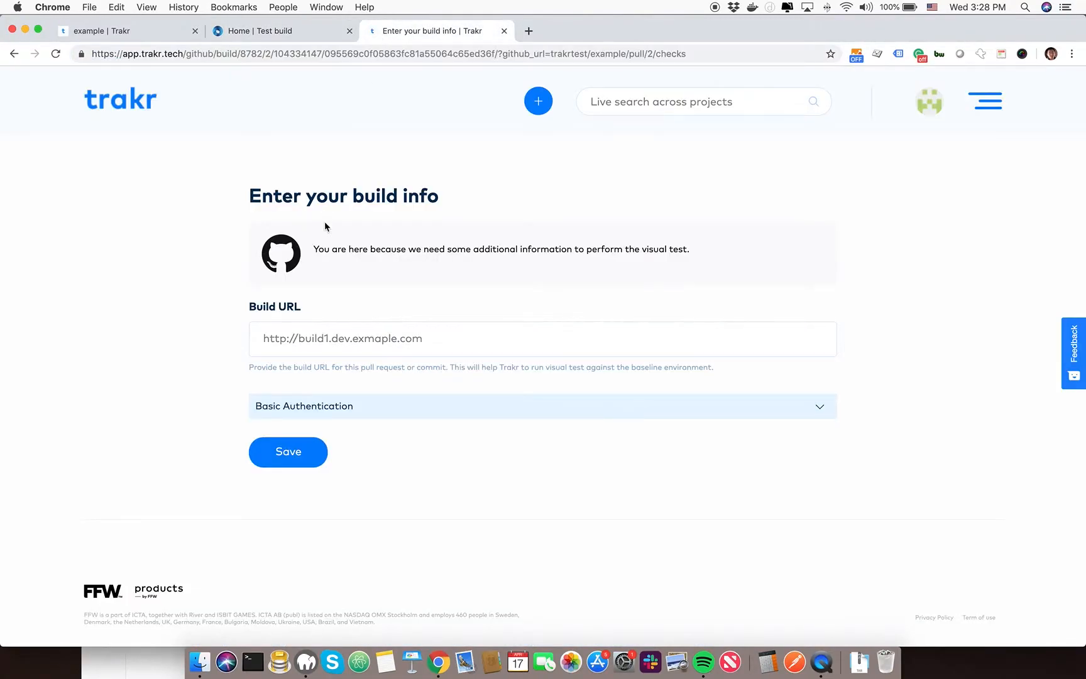
pyautogui.click(340, 335)
pyautogui.press('super+v')
pyautogui.click(221, 302)
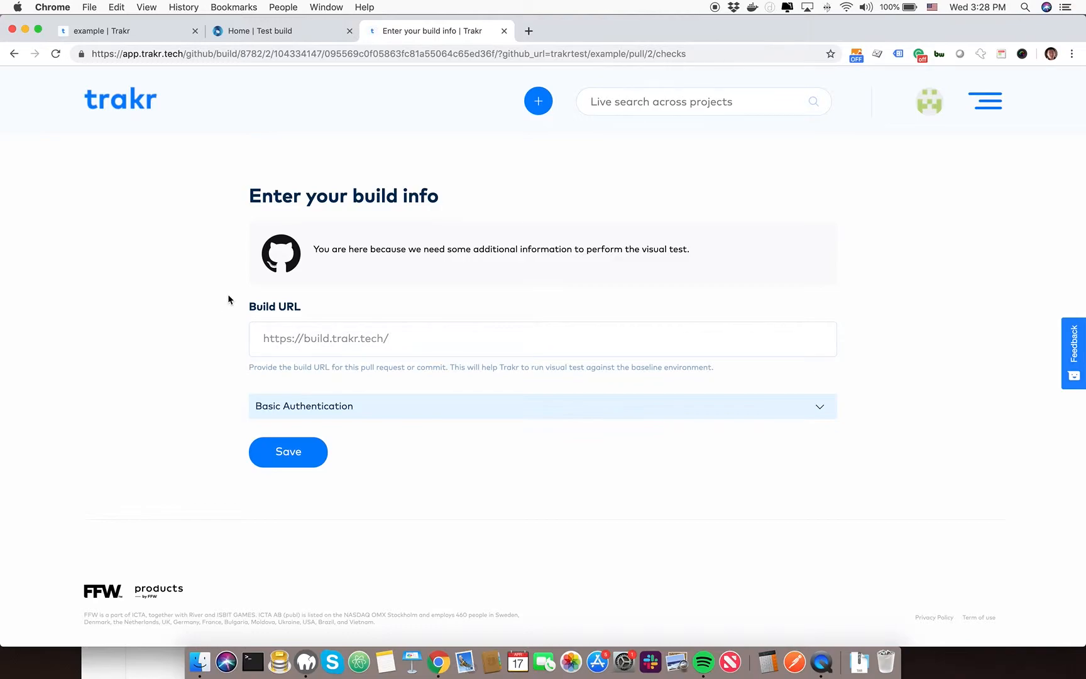
pyautogui.scroll(-1, 228, 300)
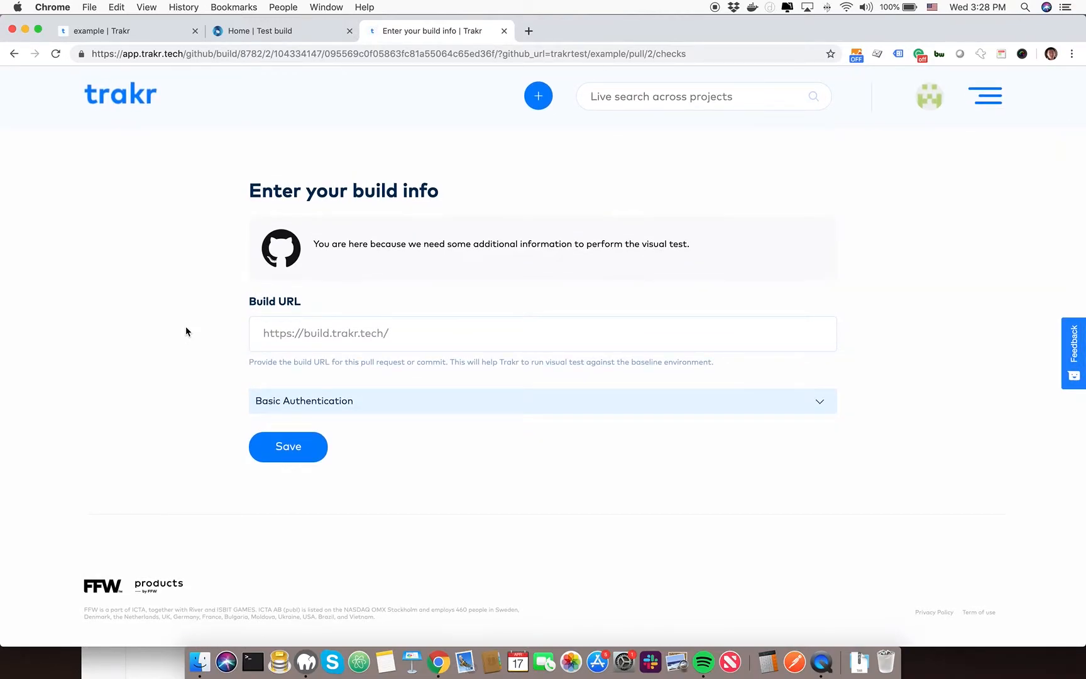
# Inspect the optional basic authentication settings, leave them empty and save the build info
pyautogui.click(281, 401)
pyautogui.scroll(-3, 214, 380)
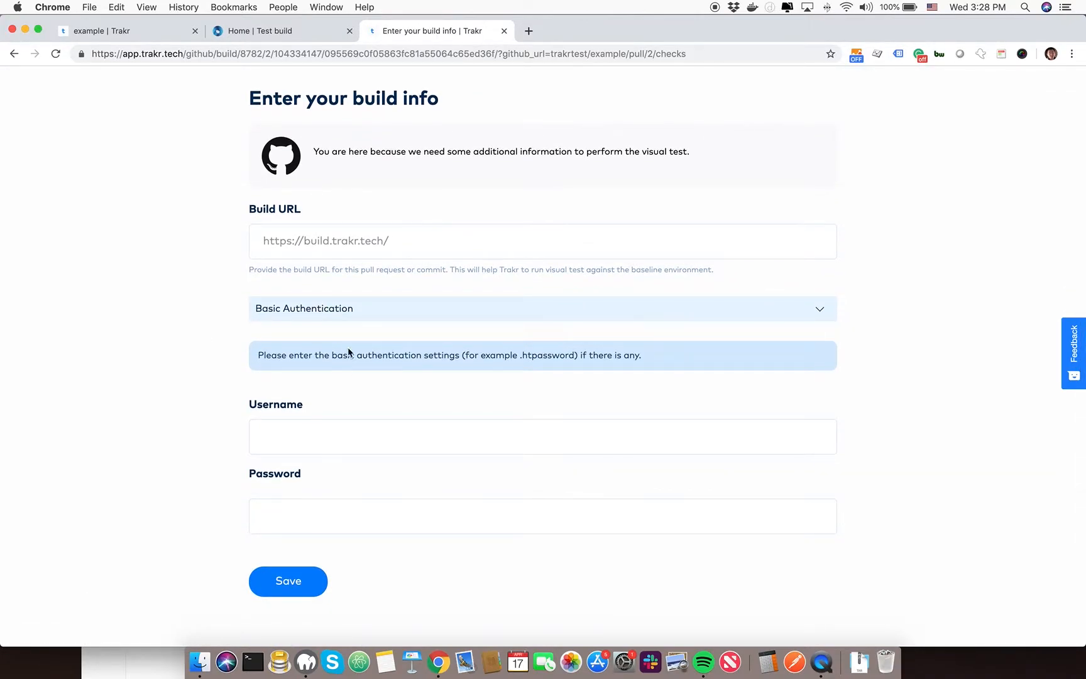
pyautogui.click(345, 314)
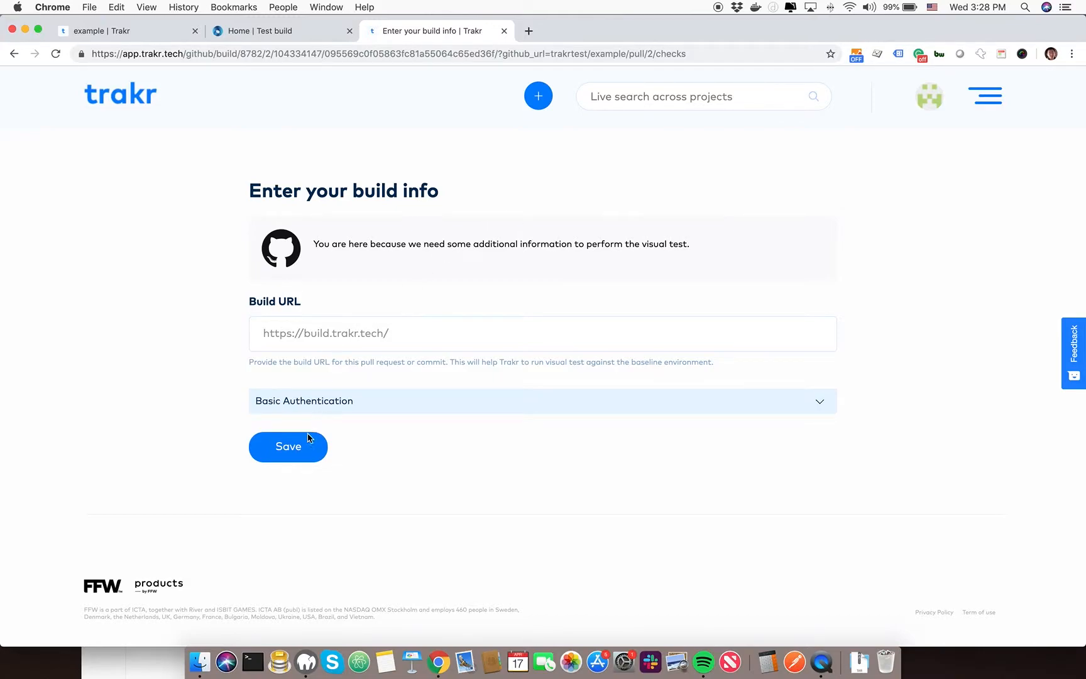
pyautogui.click(288, 447)
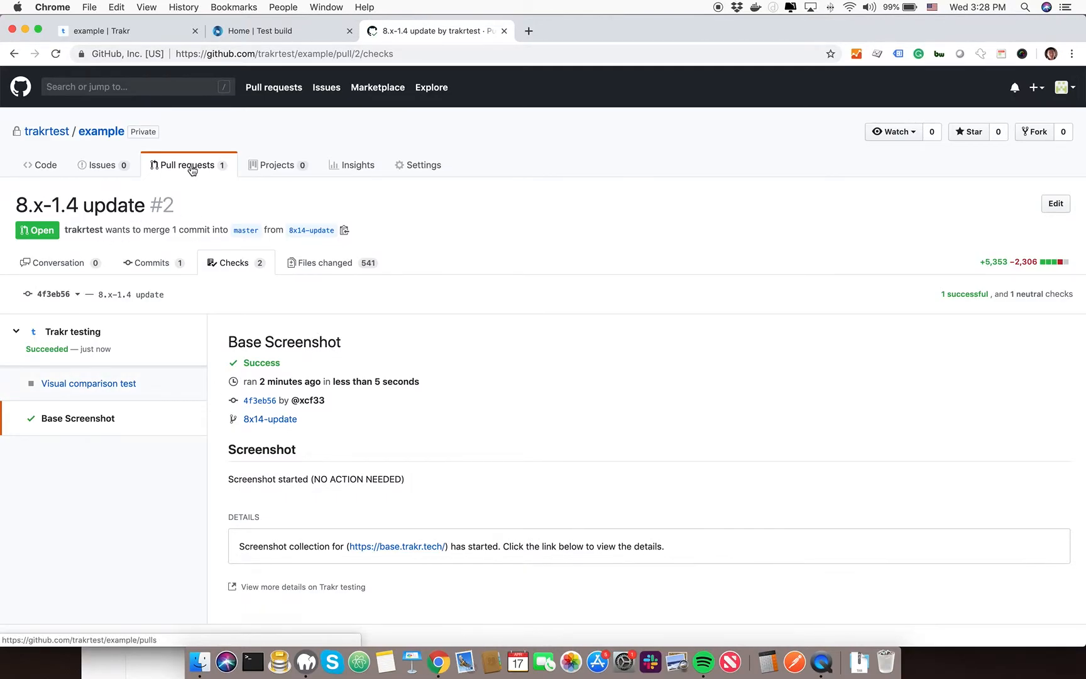
# Reopen the 8.x-1.4 update pull request from the repository's pull request list and review its check summary
pyautogui.click(164, 171)
pyautogui.click(317, 282)
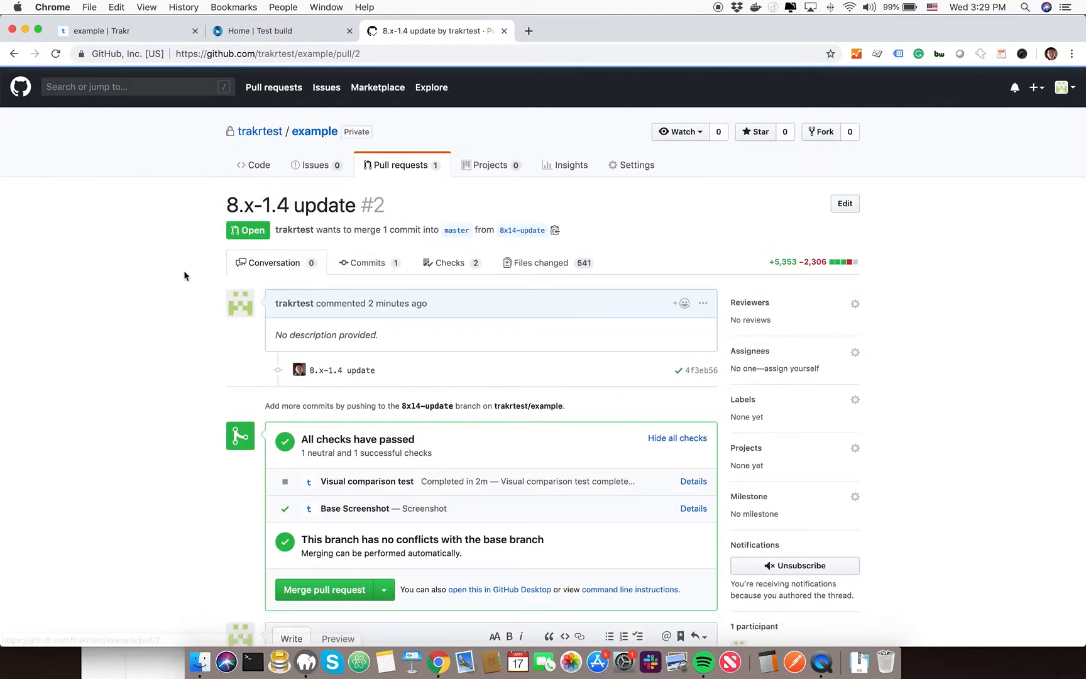
pyautogui.scroll(-2, 182, 275)
pyautogui.scroll(-3, 182, 275)
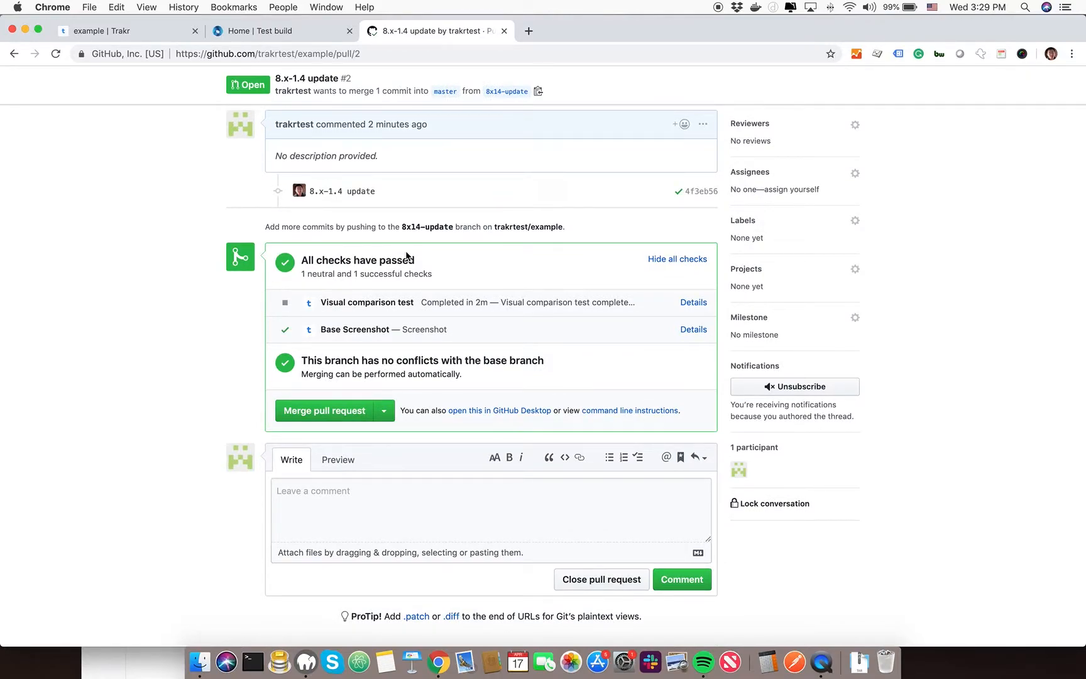
pyautogui.moveTo(339, 261); pyautogui.dragTo(438, 267)
pyautogui.click(443, 272)
# Open the visual comparison test's details and examine its status, review actions and result links
pyautogui.click(693, 303)
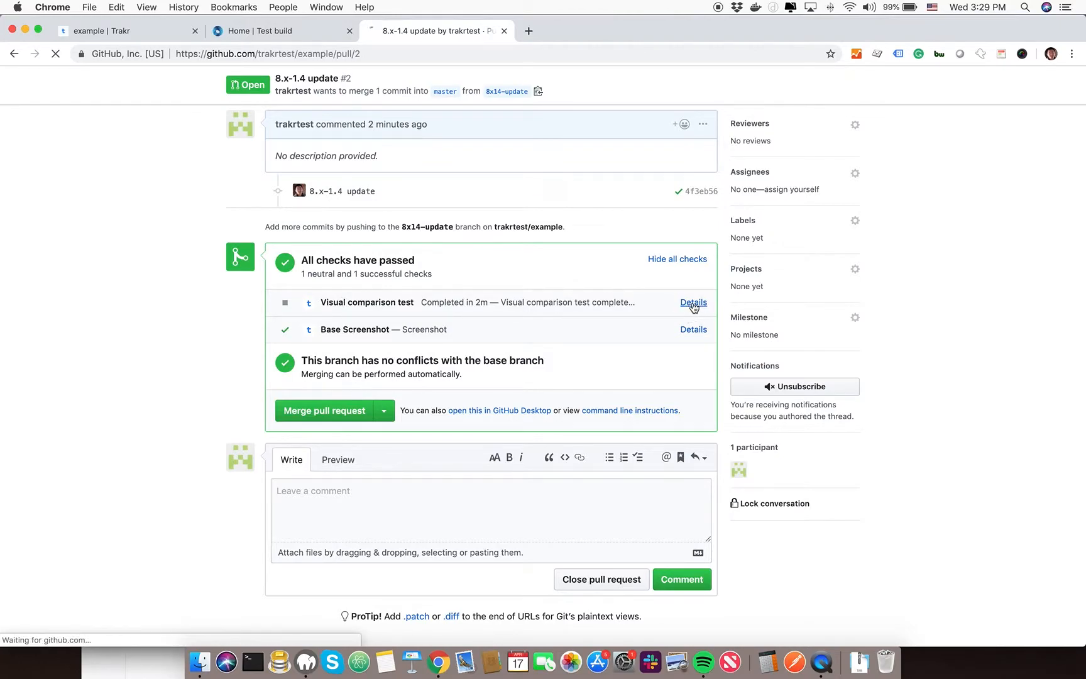
pyautogui.scroll(-5, 150, 279)
pyautogui.scroll(3, 151, 279)
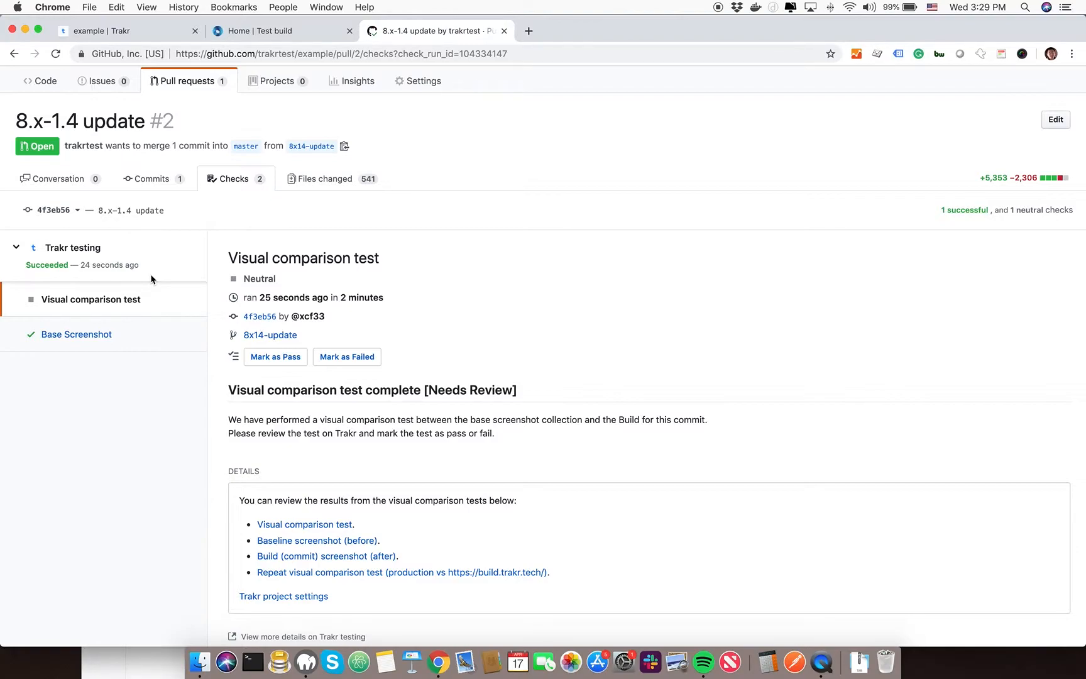
pyautogui.moveTo(249, 279); pyautogui.dragTo(346, 283)
pyautogui.click(346, 284)
pyautogui.scroll(-2, 350, 282)
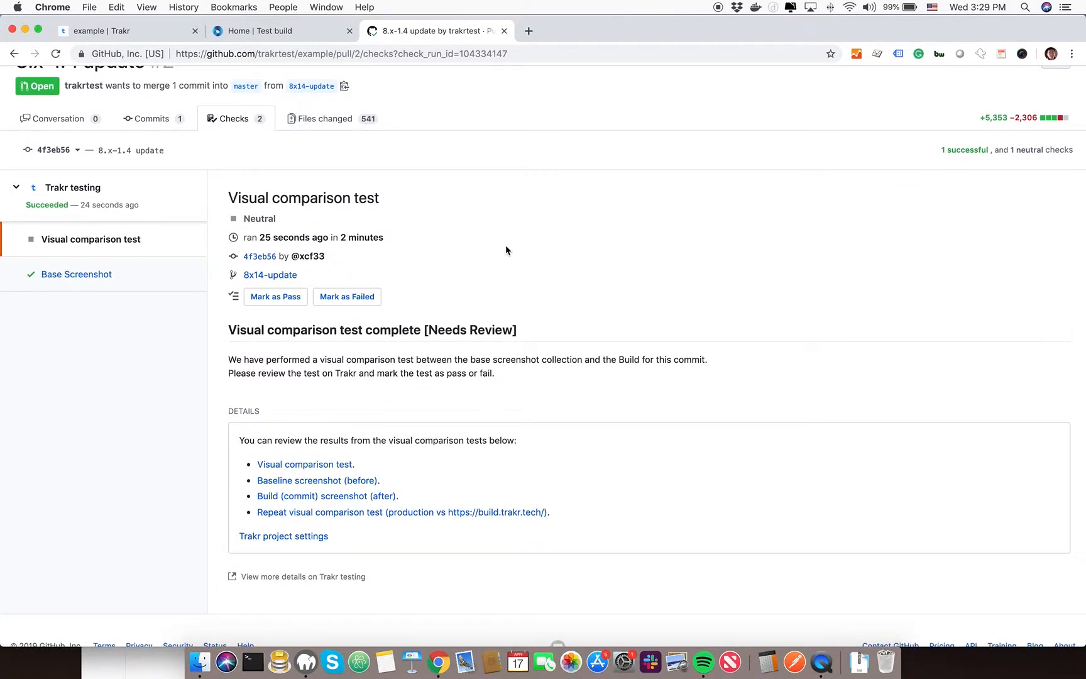
# Close the Trakr example project page and open the visual comparison test results in a new tab
pyautogui.click(194, 31)
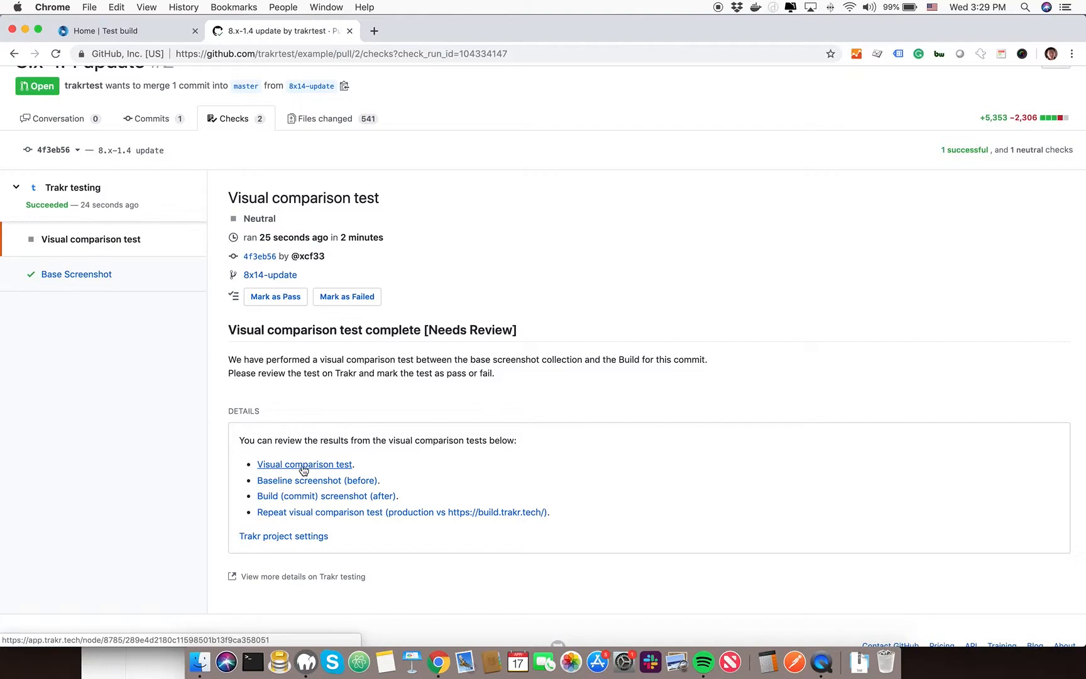
pyautogui.rightClick(293, 468)
pyautogui.click(351, 456)
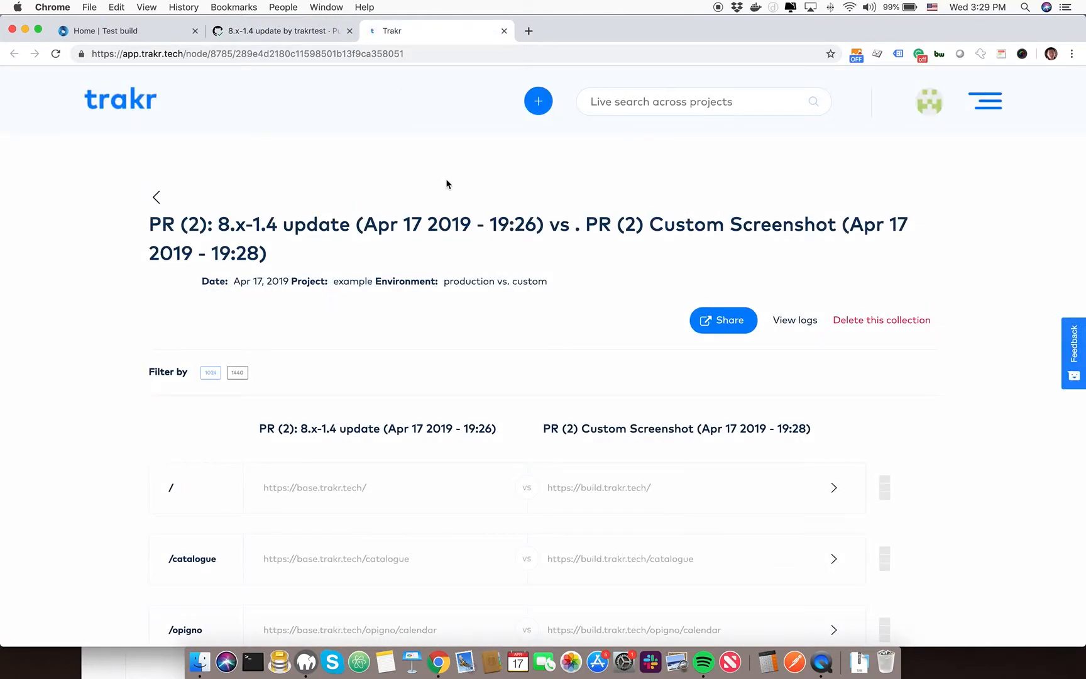
# Review the base and build page comparisons for detected changes, including those filtered to the 1440 breakpoint
pyautogui.scroll(-7, 444, 182)
pyautogui.scroll(4, 444, 182)
pyautogui.scroll(3, 444, 186)
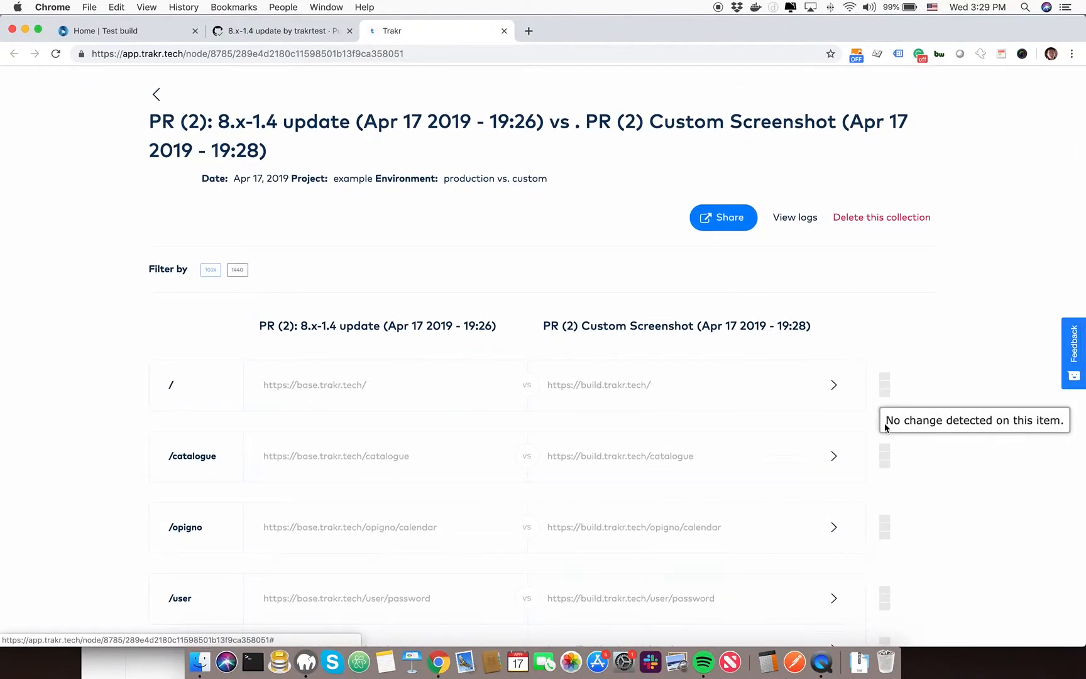
pyautogui.scroll(-5, 883, 447)
pyautogui.scroll(4, 884, 452)
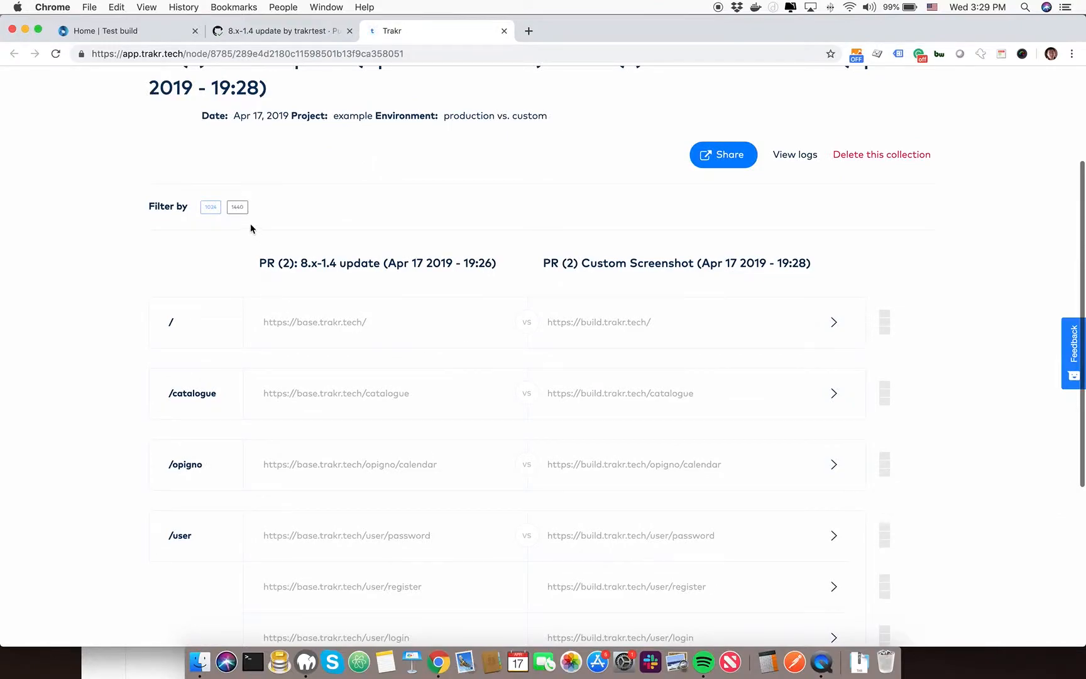
pyautogui.click(236, 207)
pyautogui.scroll(-8, 288, 245)
pyautogui.scroll(8, 285, 235)
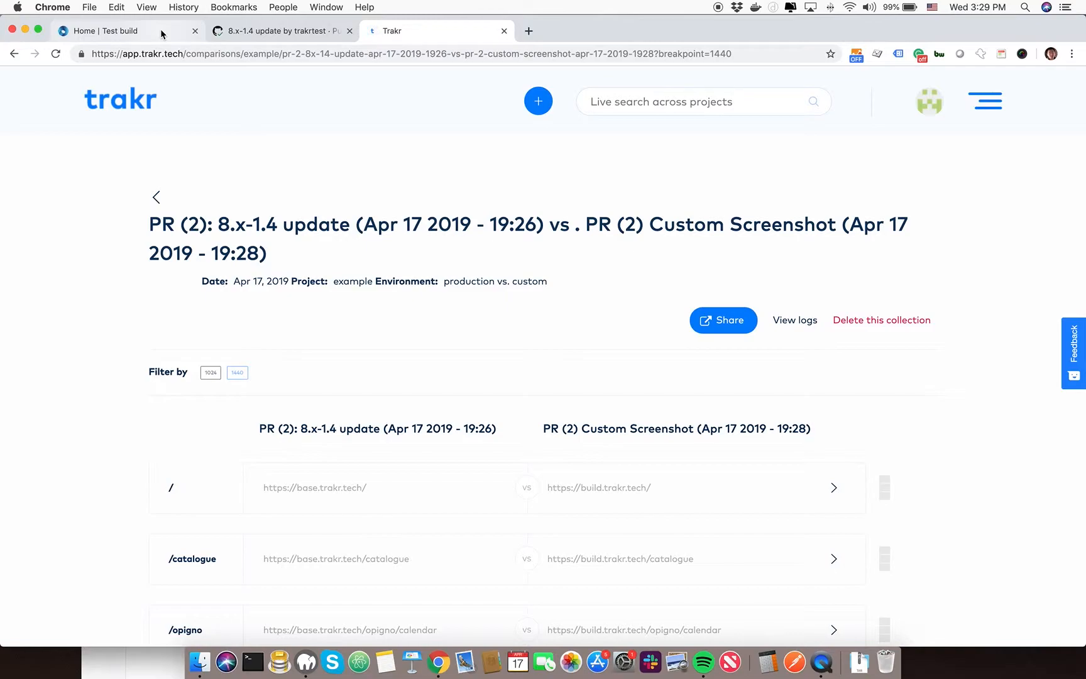
# Return to the pull request's checks on GitHub and mark the visual comparison test as passed
pyautogui.click(233, 36)
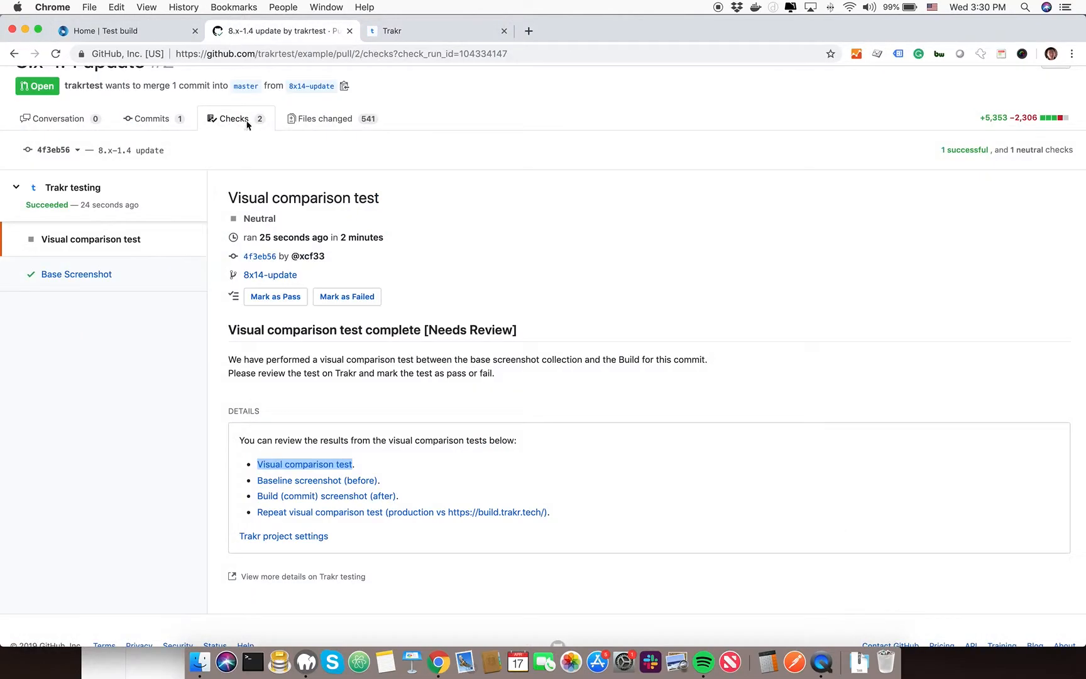
pyautogui.click(269, 299)
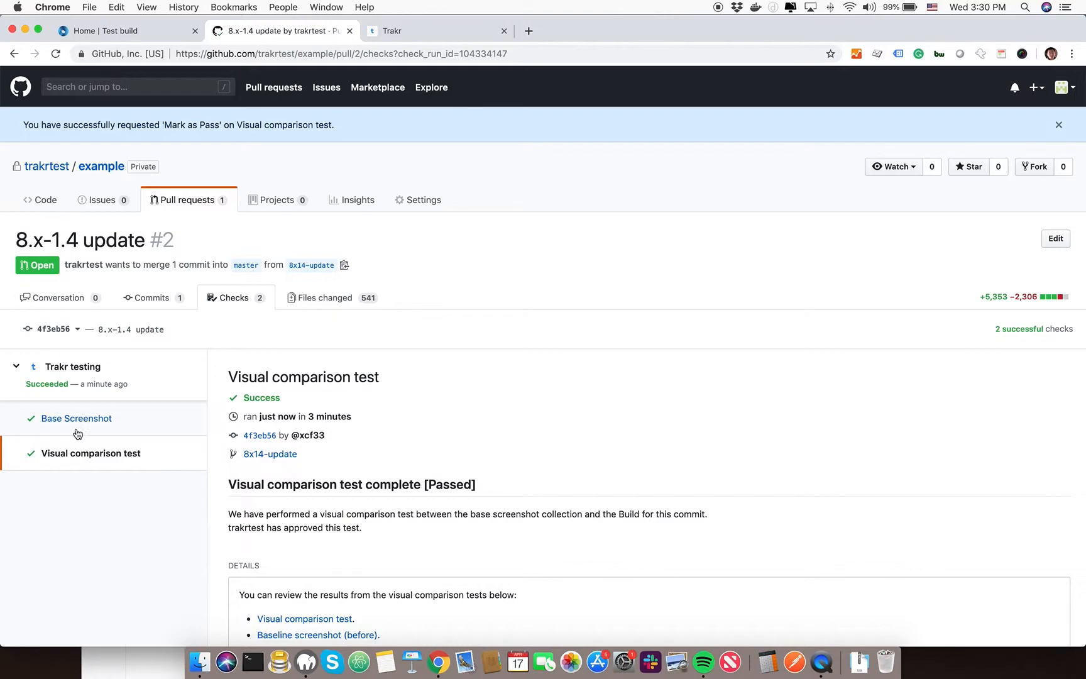
# Reopen the 8.x-1.4 update pull request, expand all its checks and review their statuses and merge readiness
pyautogui.click(197, 209)
pyautogui.click(306, 276)
pyautogui.scroll(-3, 123, 276)
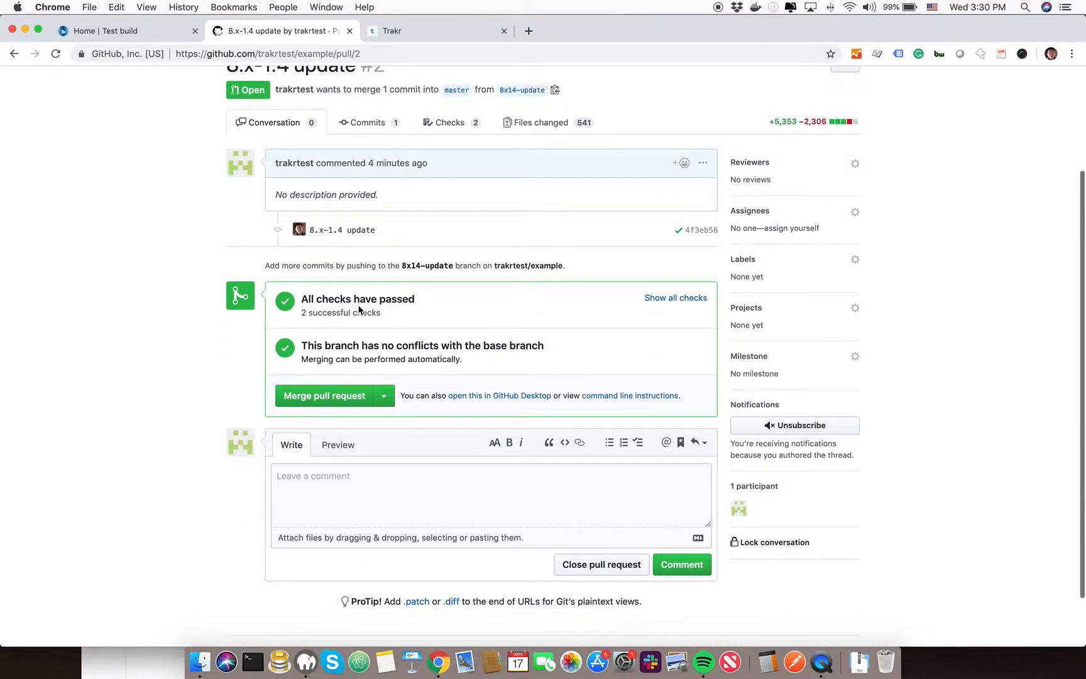
pyautogui.click(664, 298)
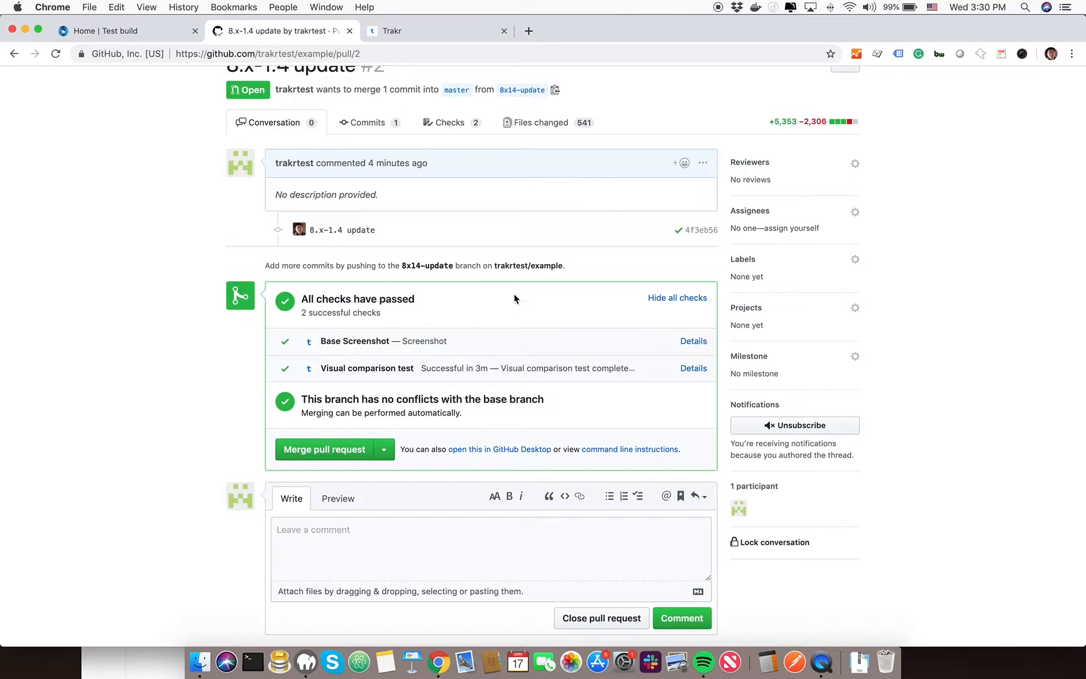
pyautogui.scroll(3, 514, 296)
pyautogui.scroll(-3, 514, 297)
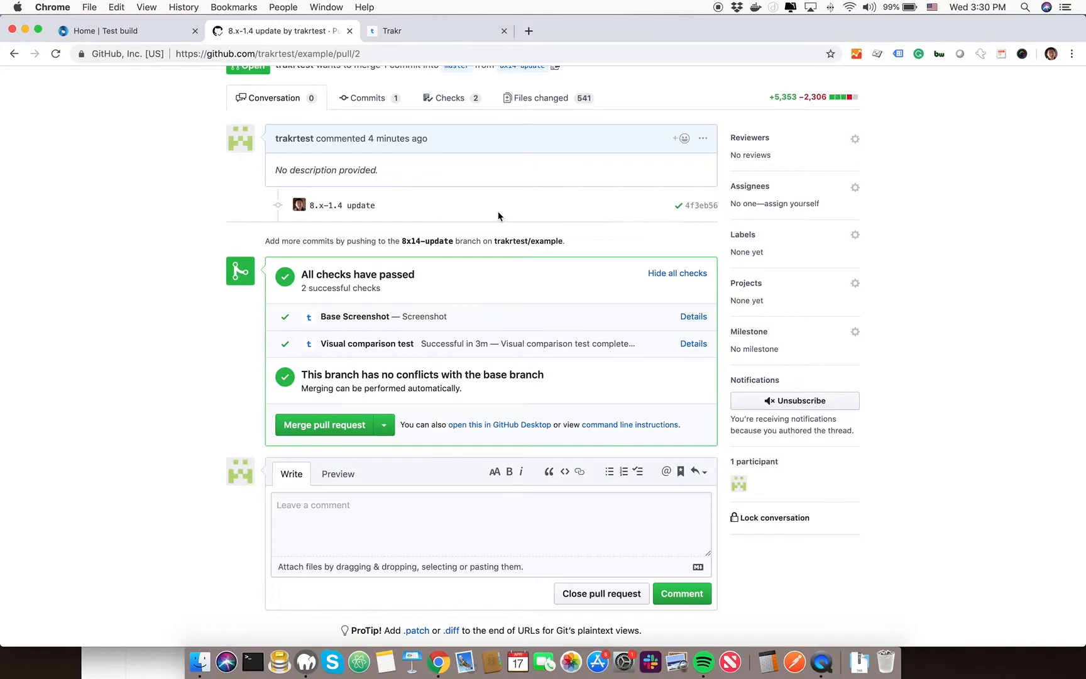
pyautogui.scroll(-2, 498, 216)
pyautogui.scroll(4, 498, 216)
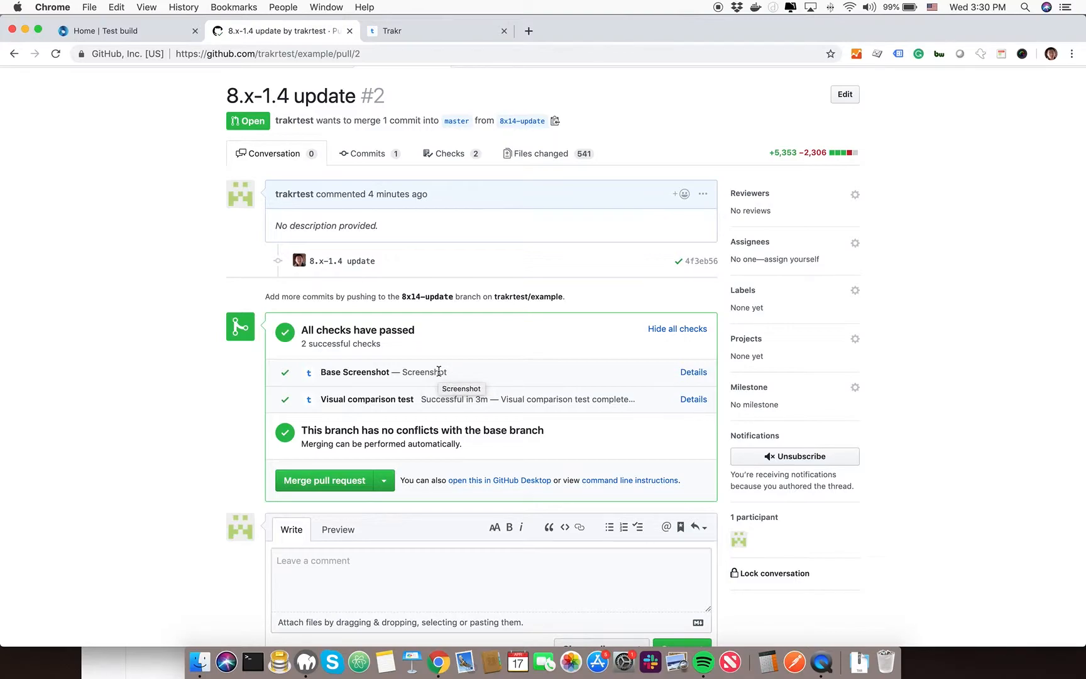
pyautogui.scroll(-5, 175, 374)
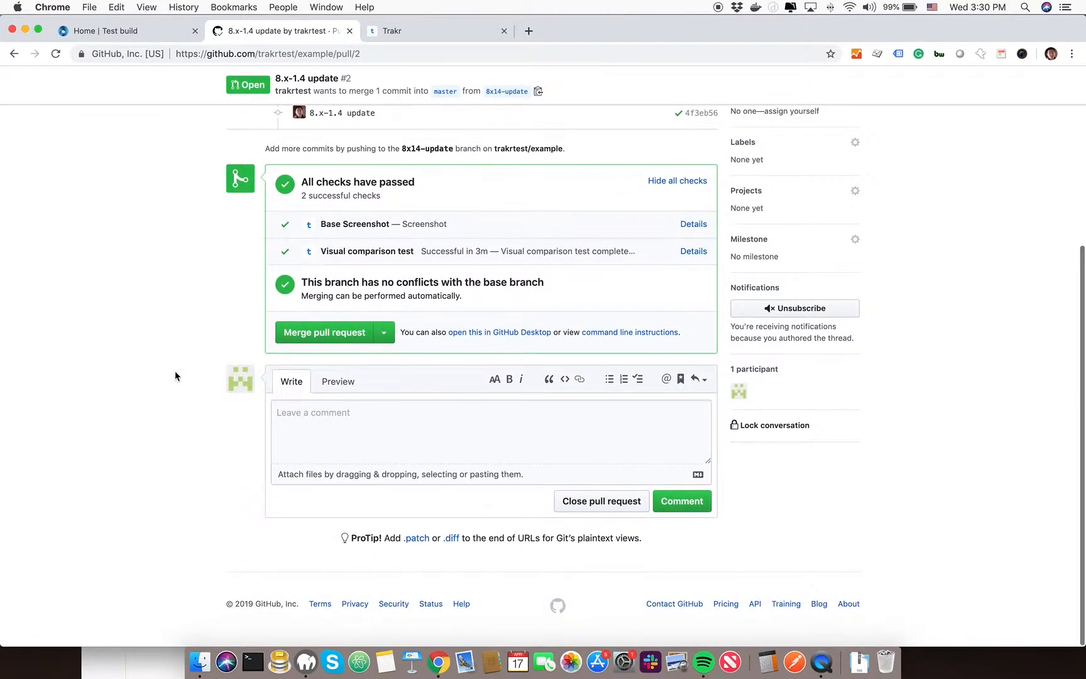
pyautogui.scroll(5, 175, 376)
pyautogui.scroll(-3, 177, 375)
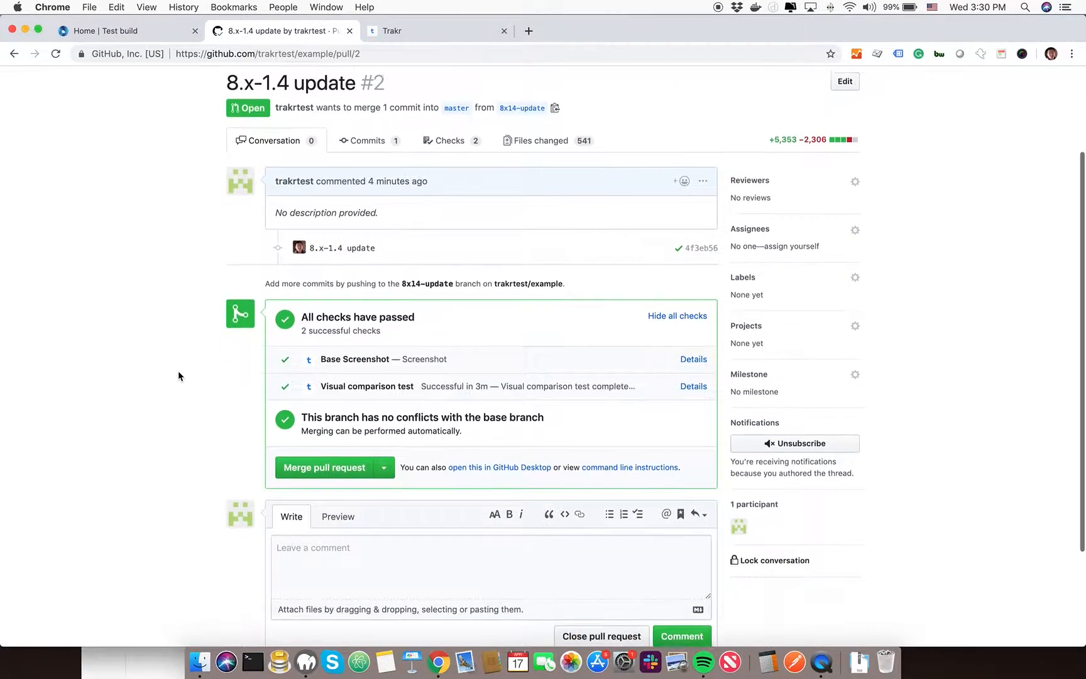
pyautogui.scroll(3, 179, 375)
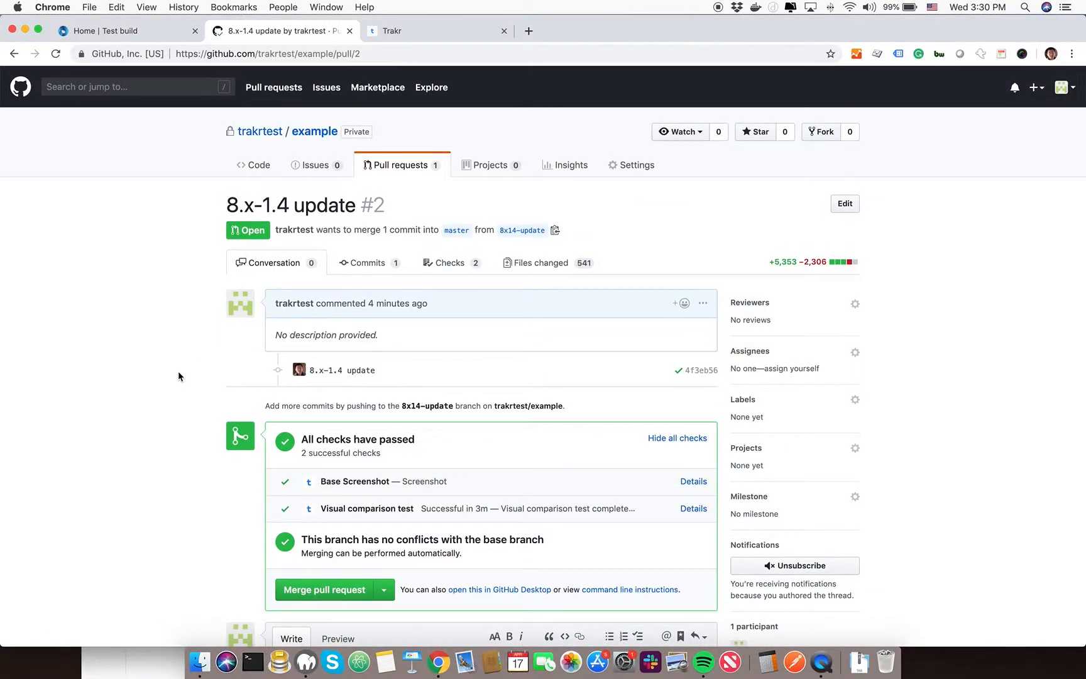